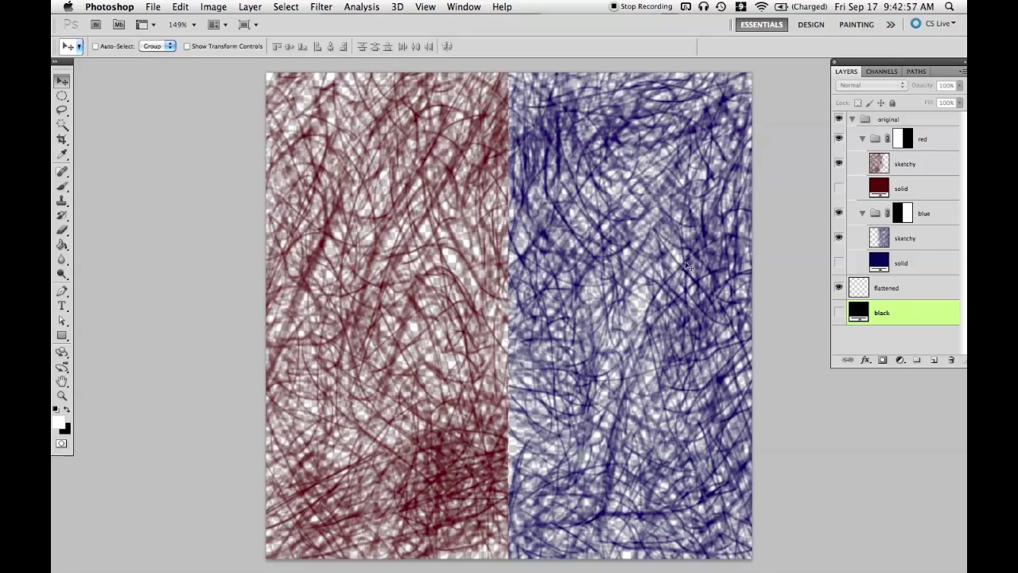
Briefly show the red and blue solid colour layers, hide them again, and turn on the black layer
left_click(839, 189)
left_click(839, 262)
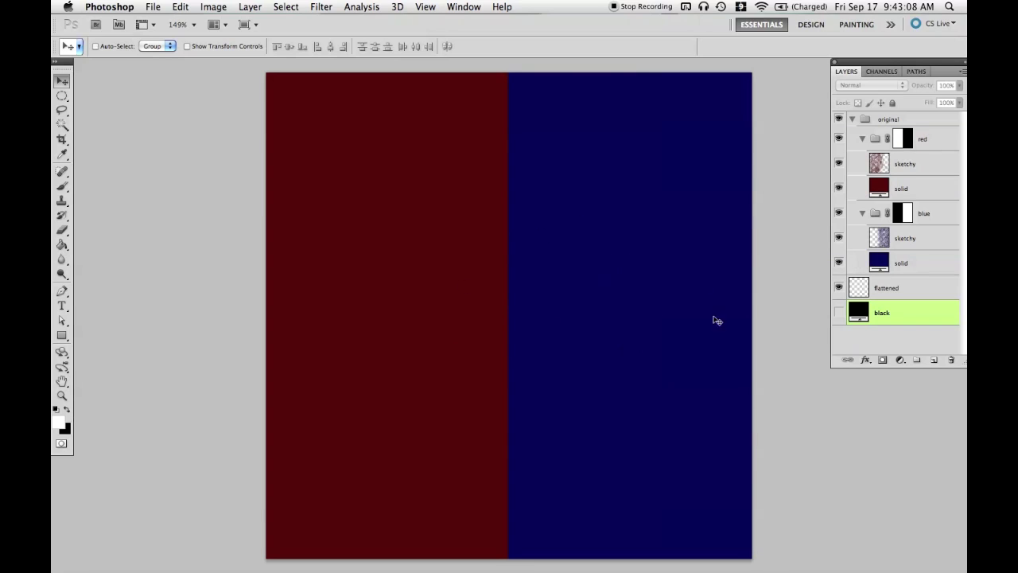
left_click(839, 262)
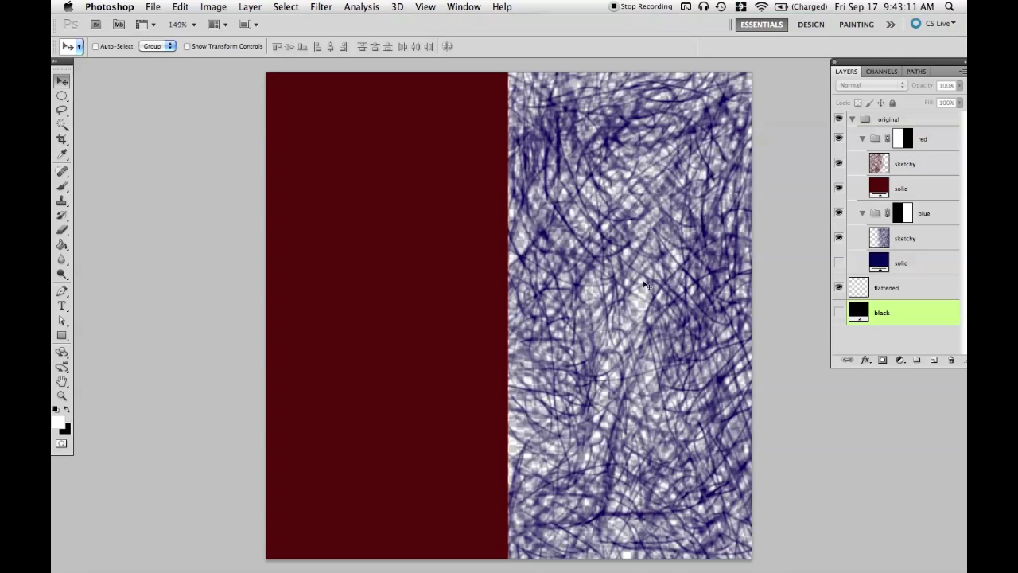
left_click(839, 188)
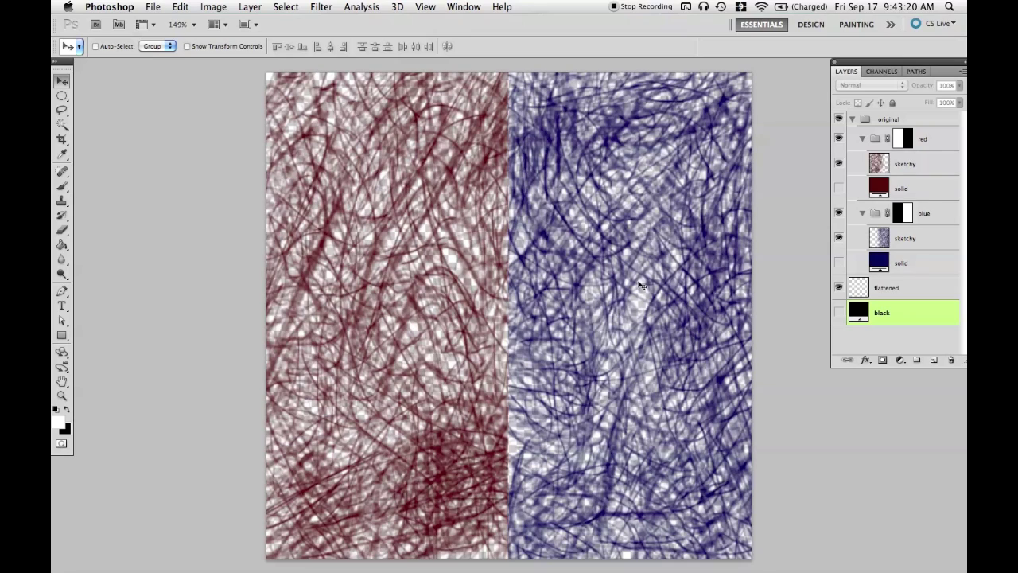
left_click(838, 312)
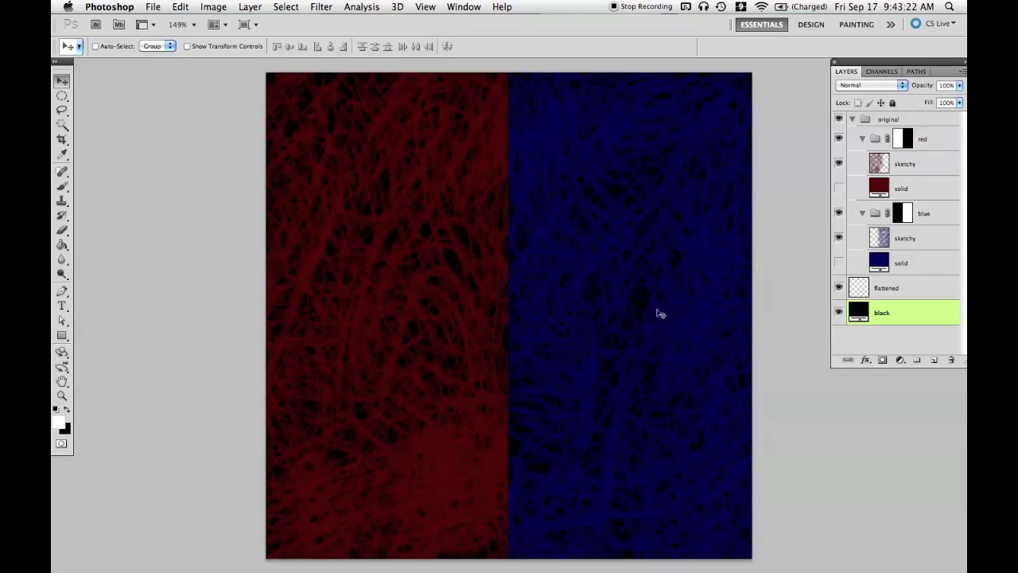
Zoom to about 338% on the strokes, view them without the black layer, and select the blue sketchy layer
key("z")
left_click_drag(634, 309, 666, 319)
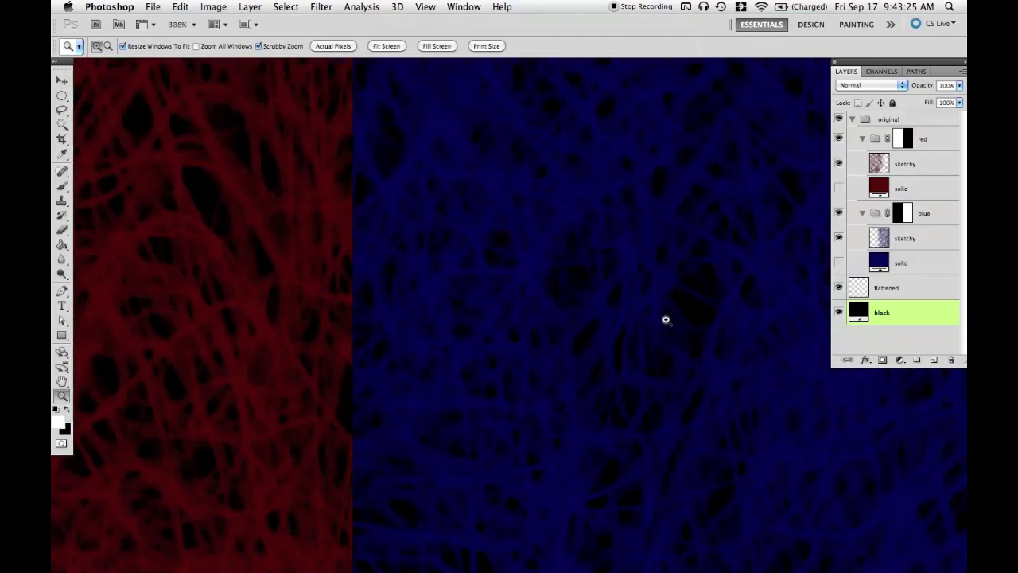
key("v")
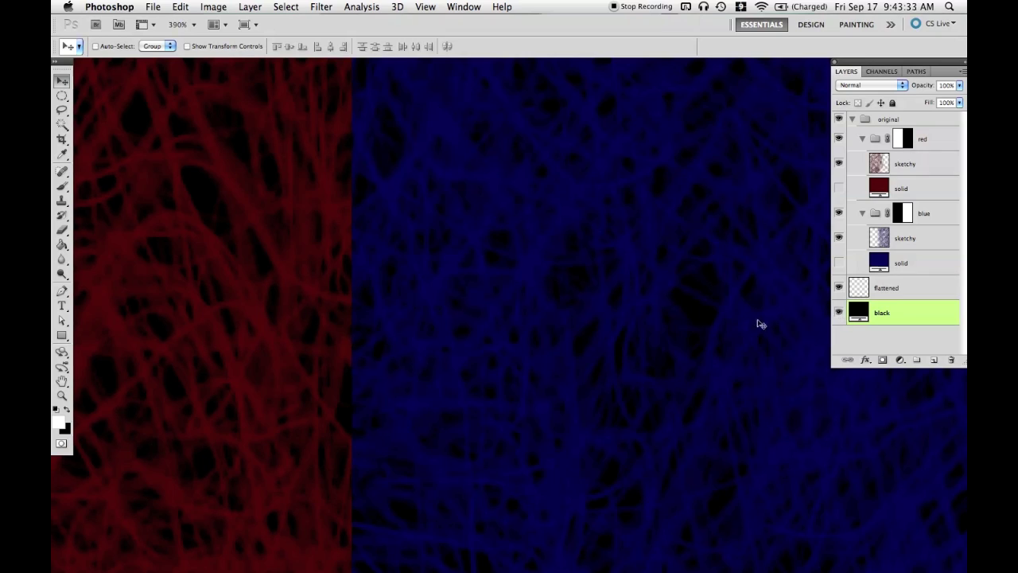
left_click(839, 313)
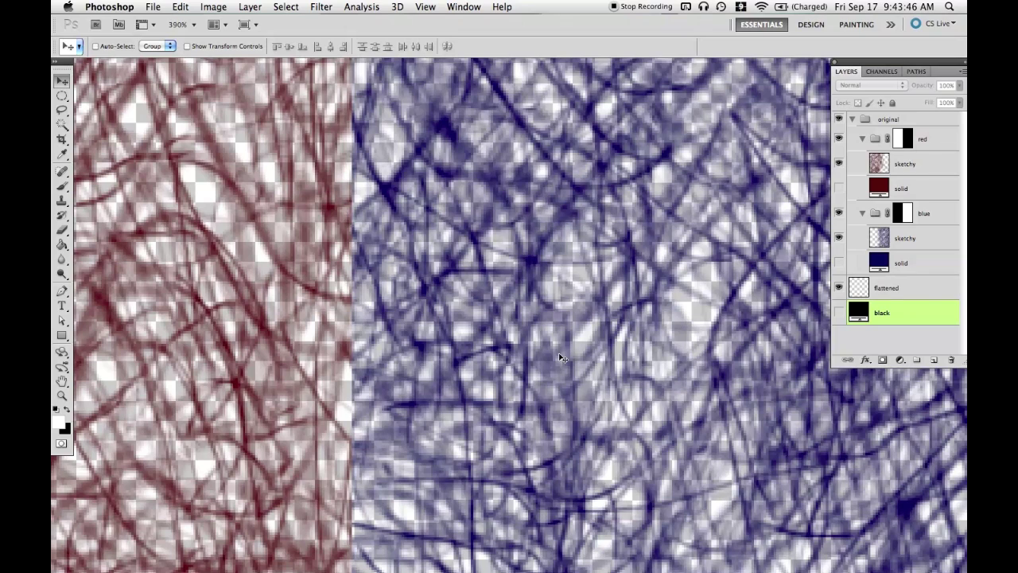
left_click(913, 244)
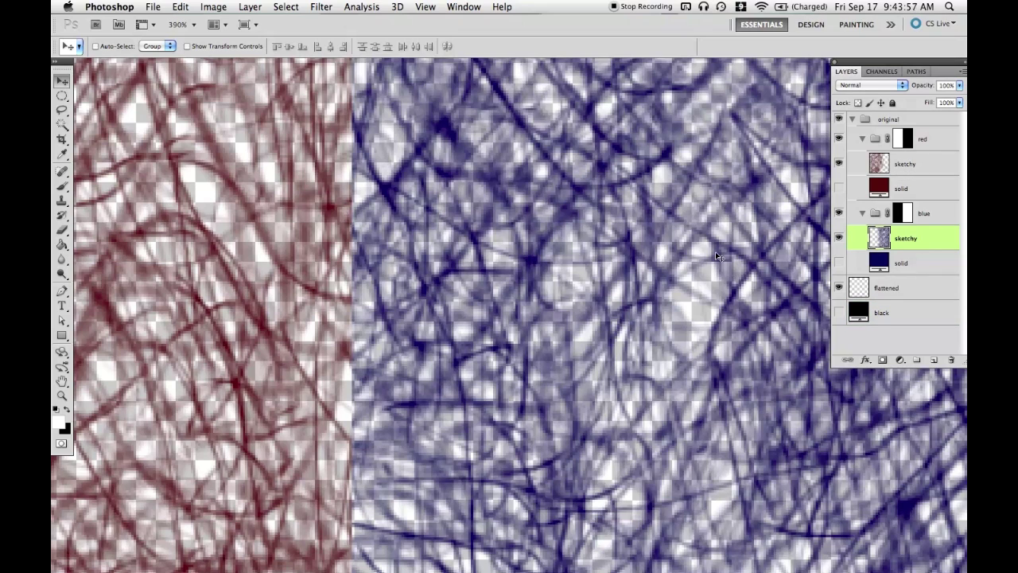
Show the black layer again, zoom back to 100%, and switch to Unity
left_click(839, 313)
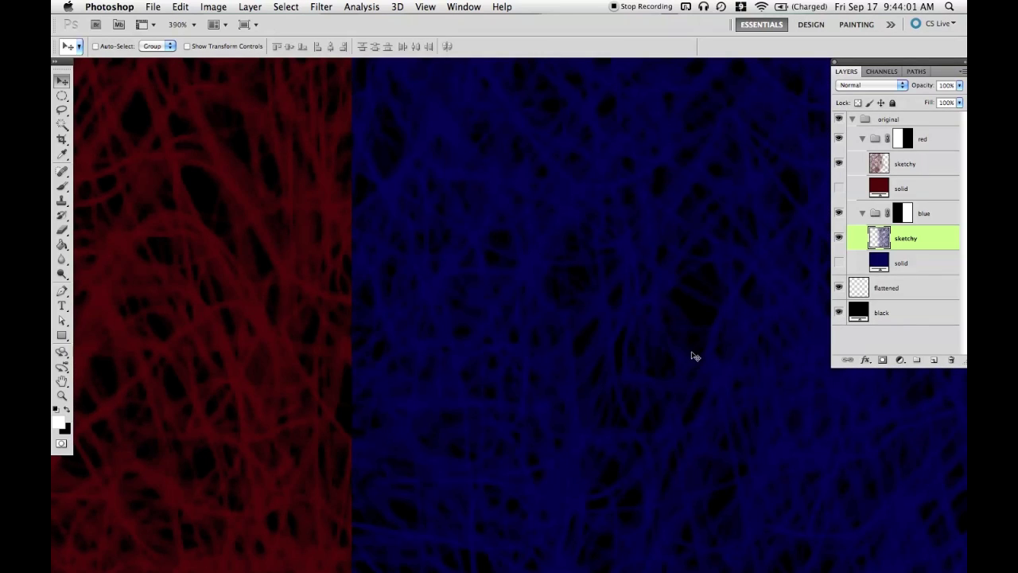
key("super+1")
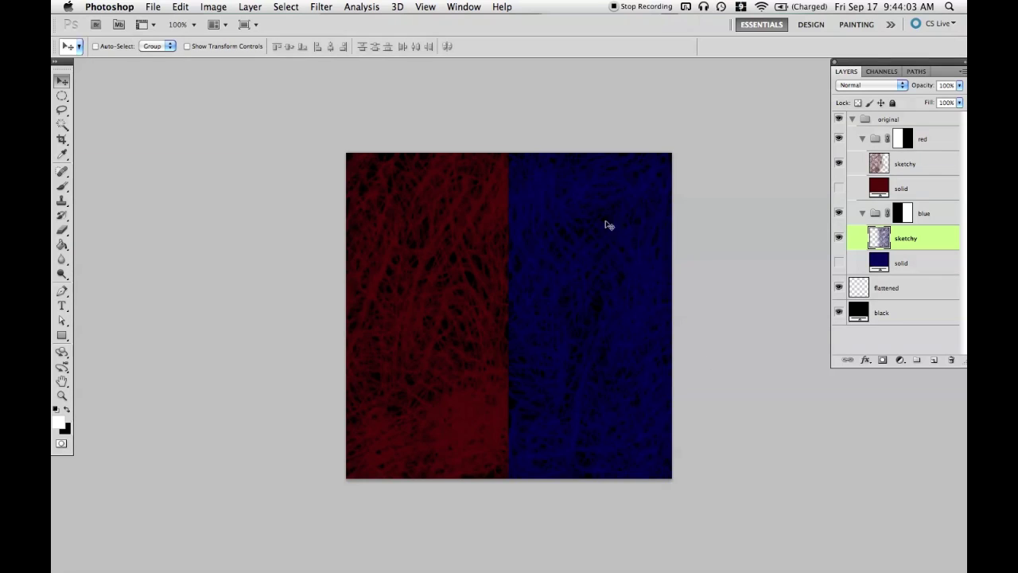
scroll(621, 305, "down", 2)
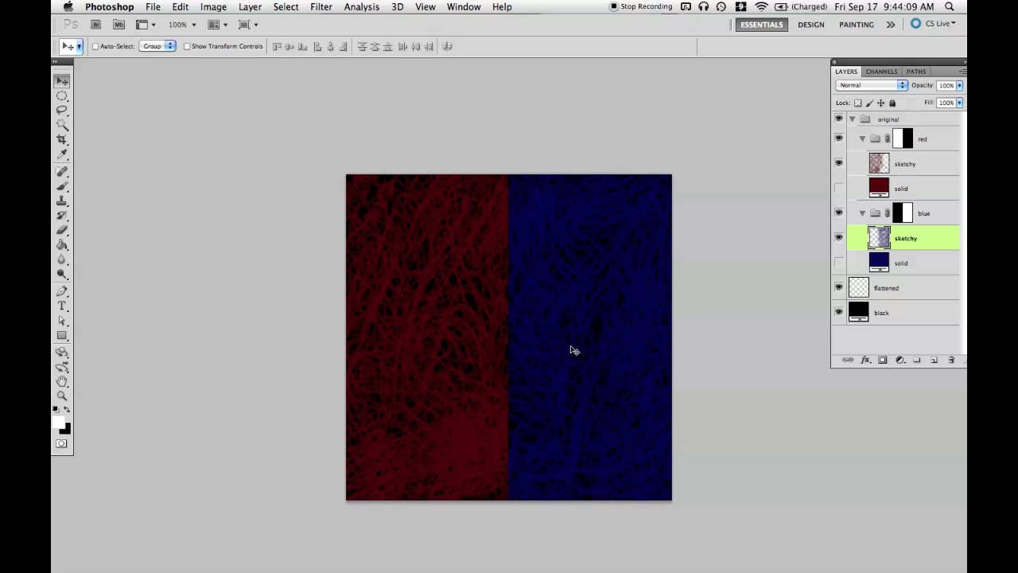
key("super+Tab")
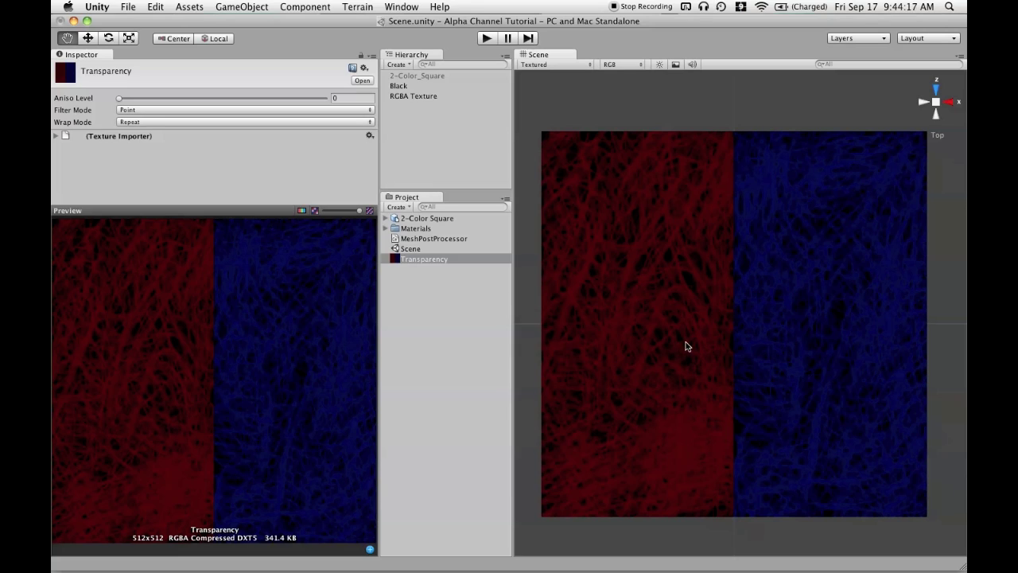
Maximize the Scene view and orbit the textured plane through tilted and low angles
key("shift+space")
scroll(675, 364, "down", 3)
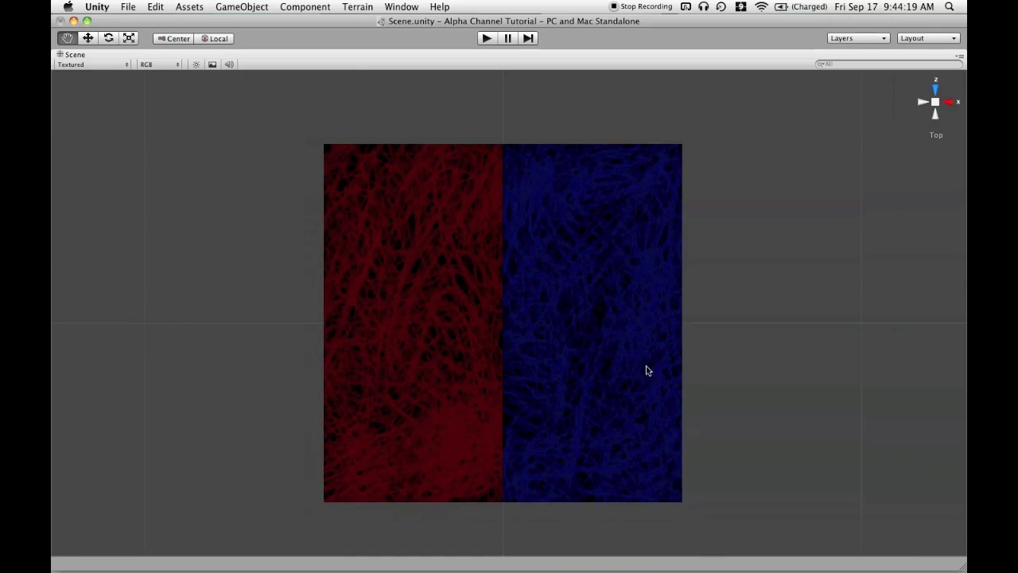
left_click_drag(559, 423, 564, 341)
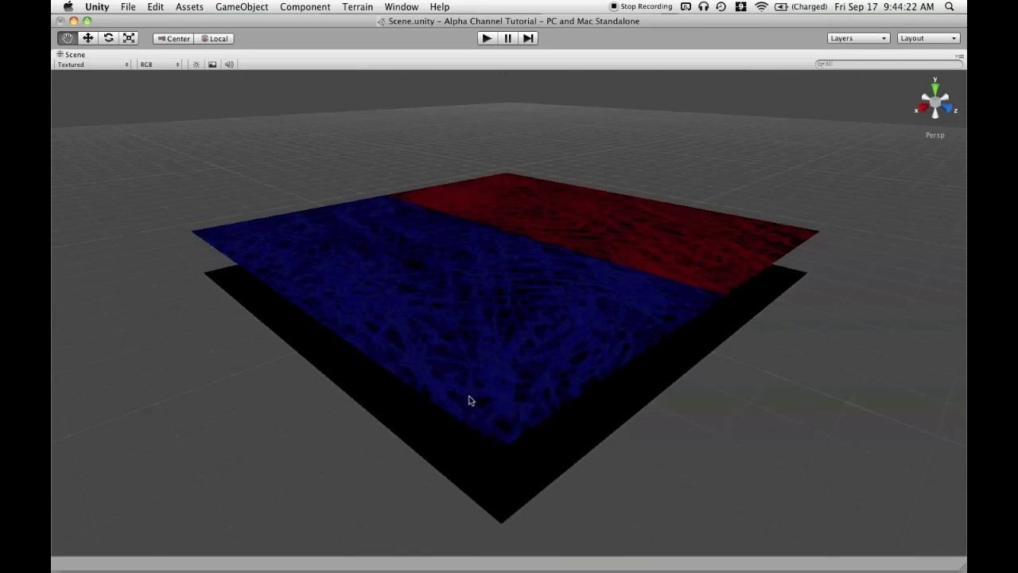
left_click_drag(470, 400, 424, 381)
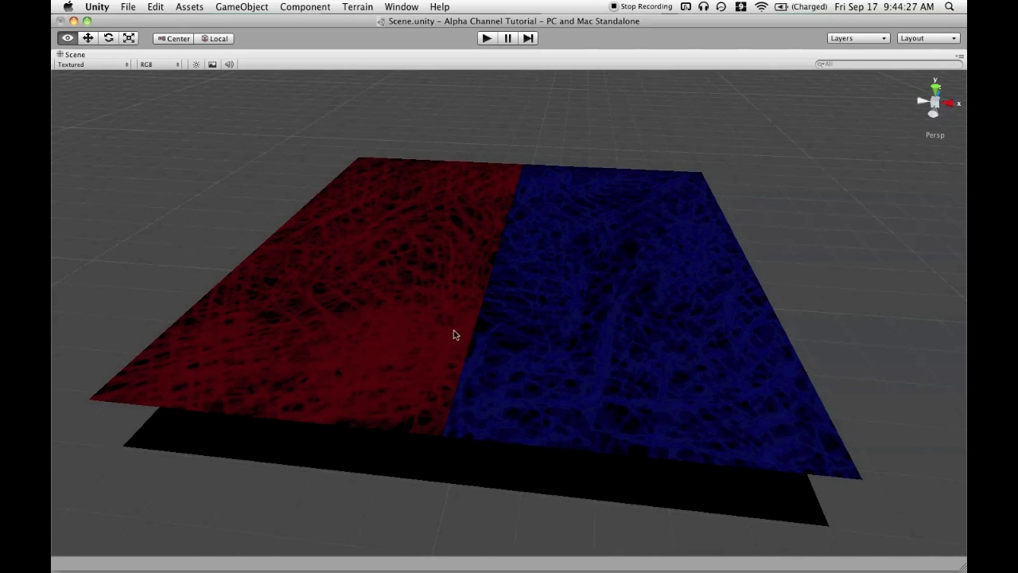
left_click_drag(455, 334, 479, 316)
scroll(488, 343, "up", 5)
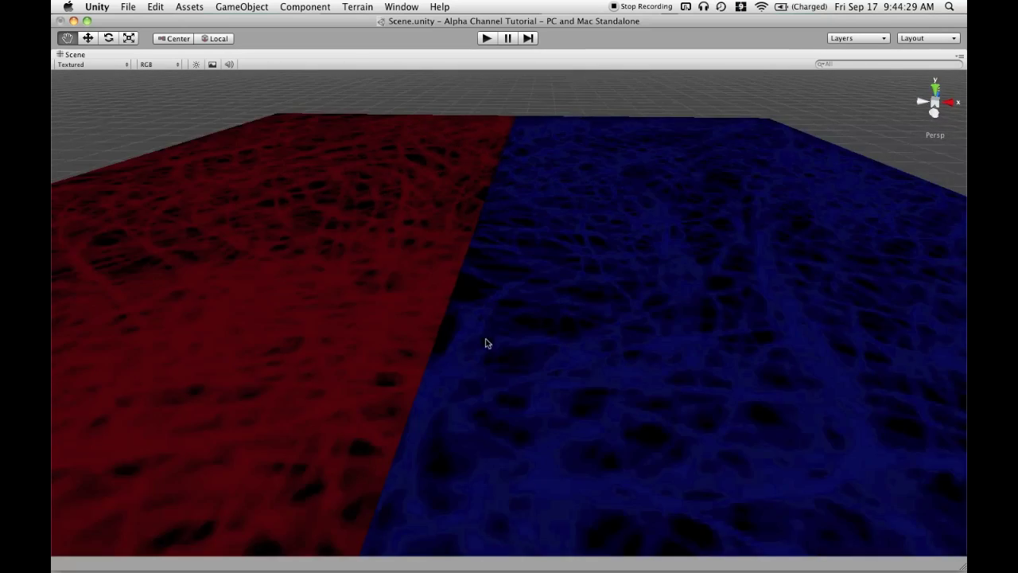
scroll(487, 344, "down", 5)
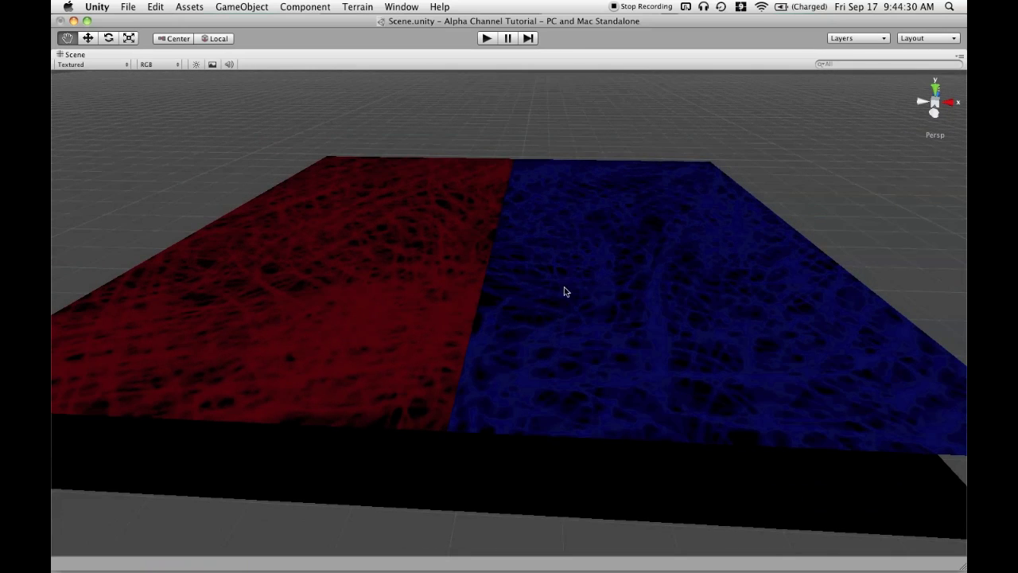
key("shift+space")
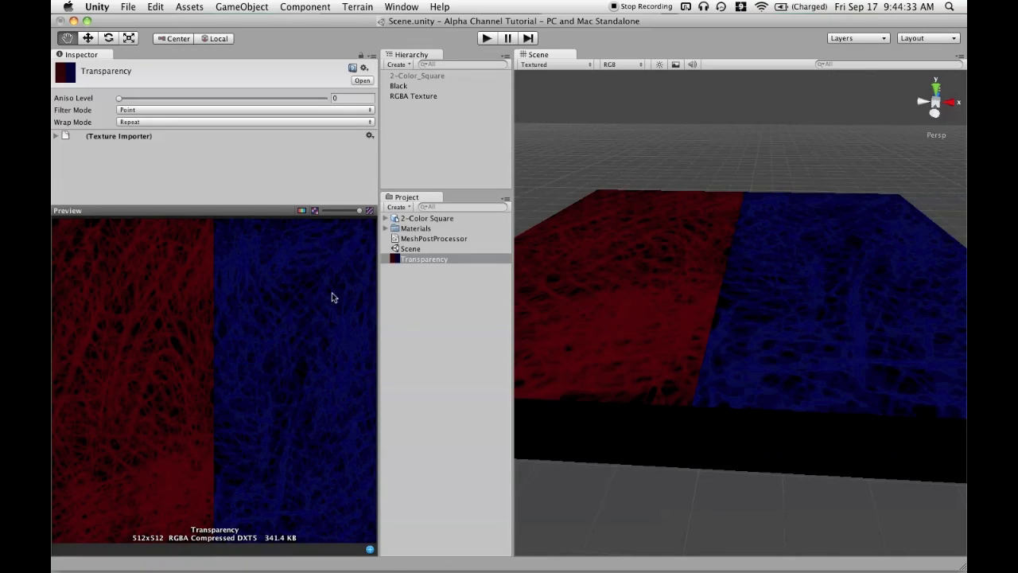
Show the texture's all-white alpha channel in the Preview, then return to Photoshop
left_click(302, 210)
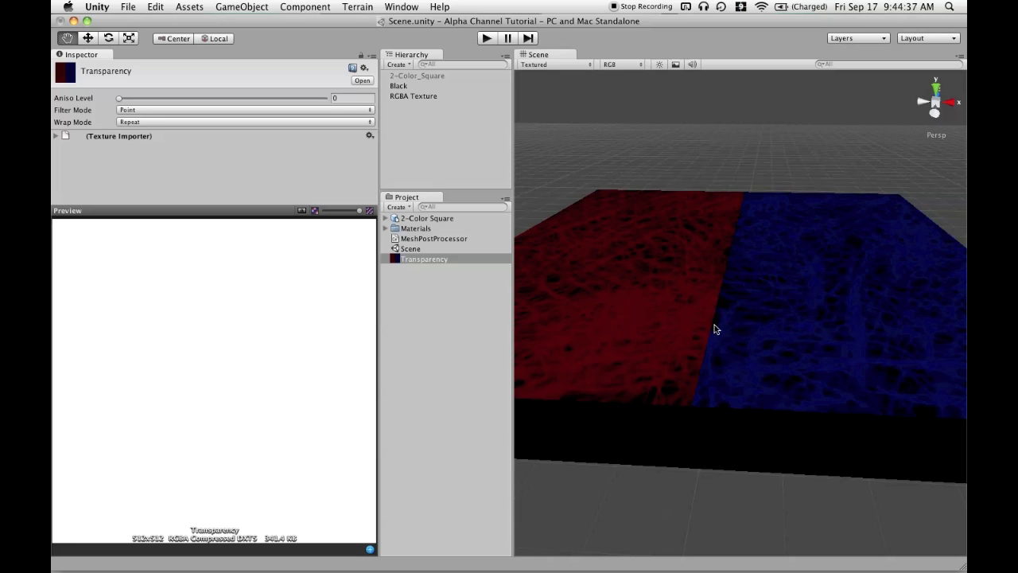
scroll(720, 332, "down", 4)
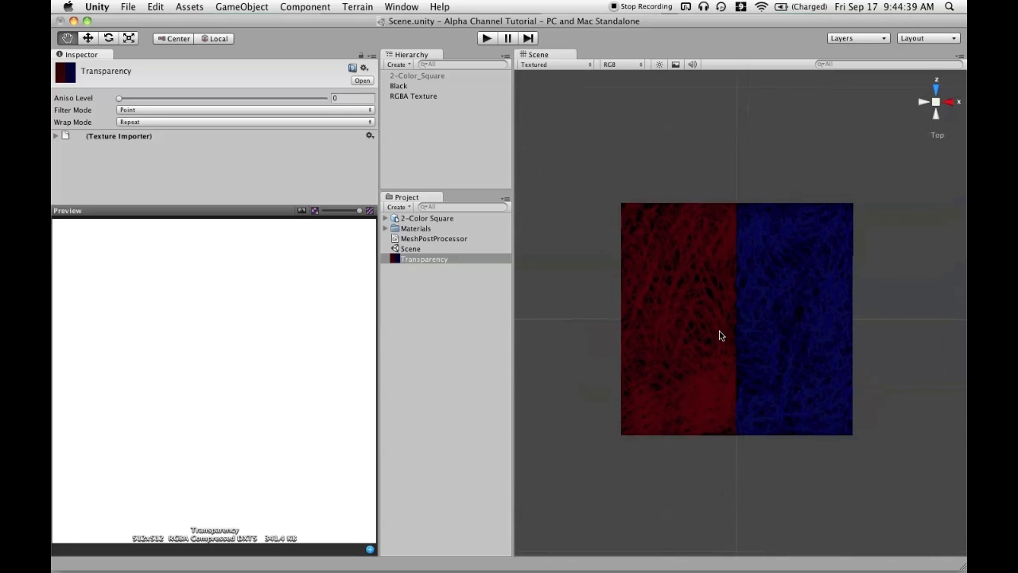
scroll(720, 334, "up", 5)
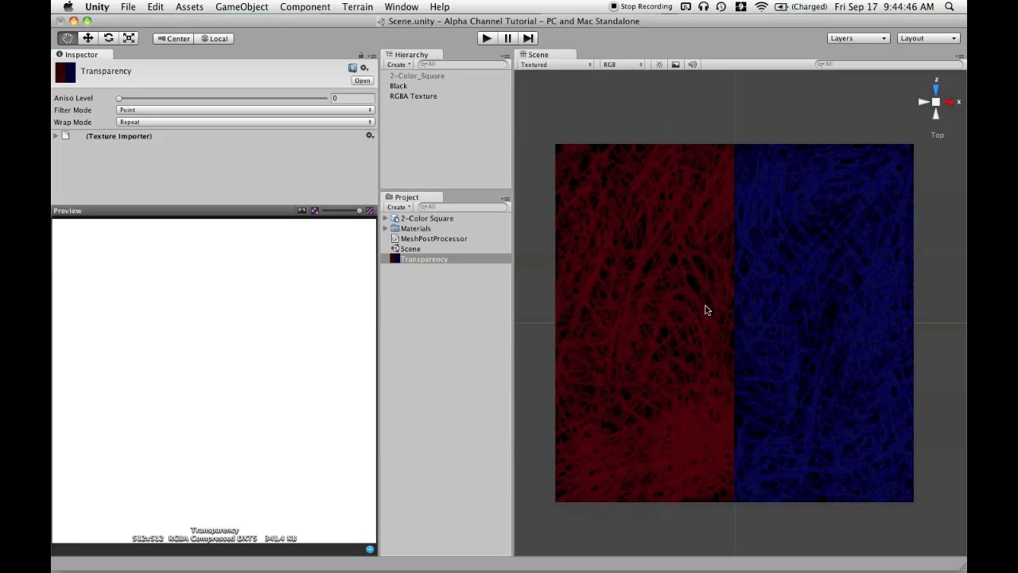
key("super+Tab")
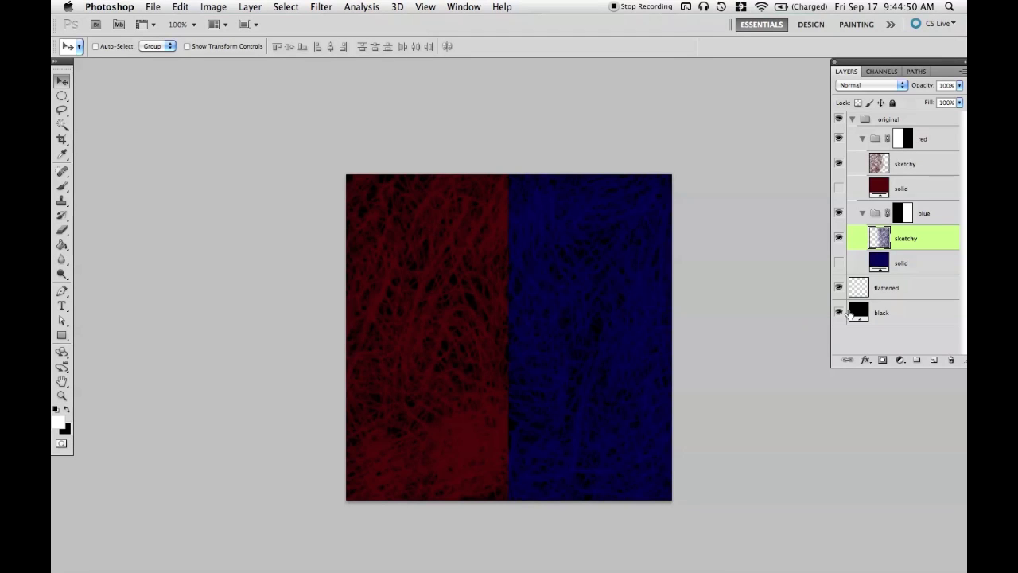
Hide the black layer so the strokes sit over transparency, then go back to Unity
left_click(839, 312)
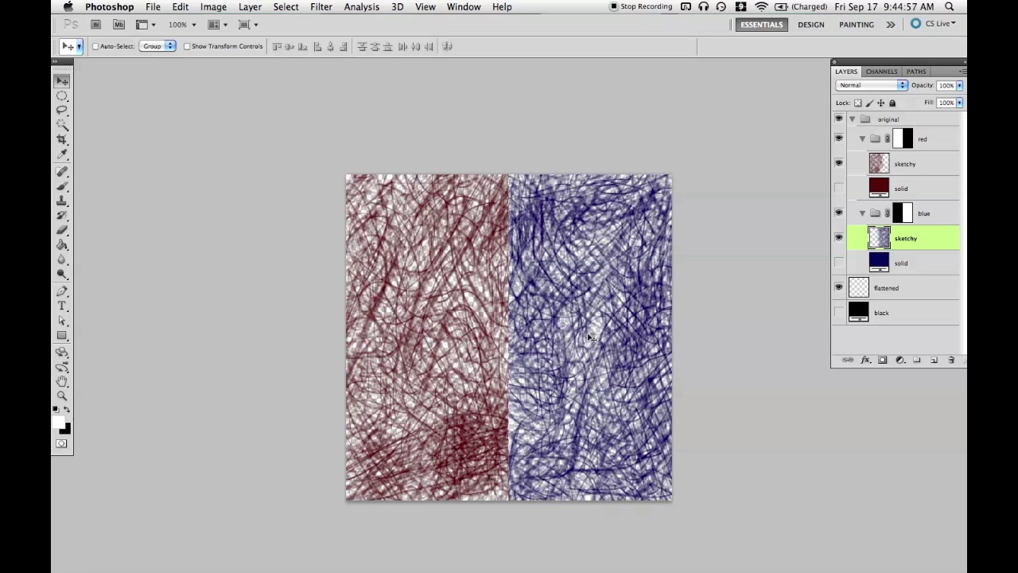
scroll(567, 342, "up", 5)
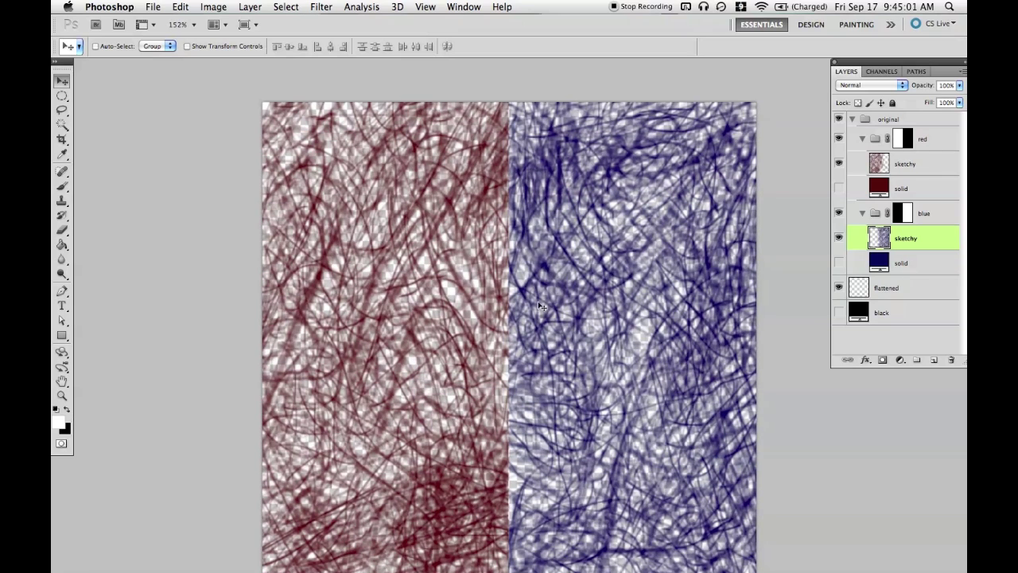
key("super+Tab")
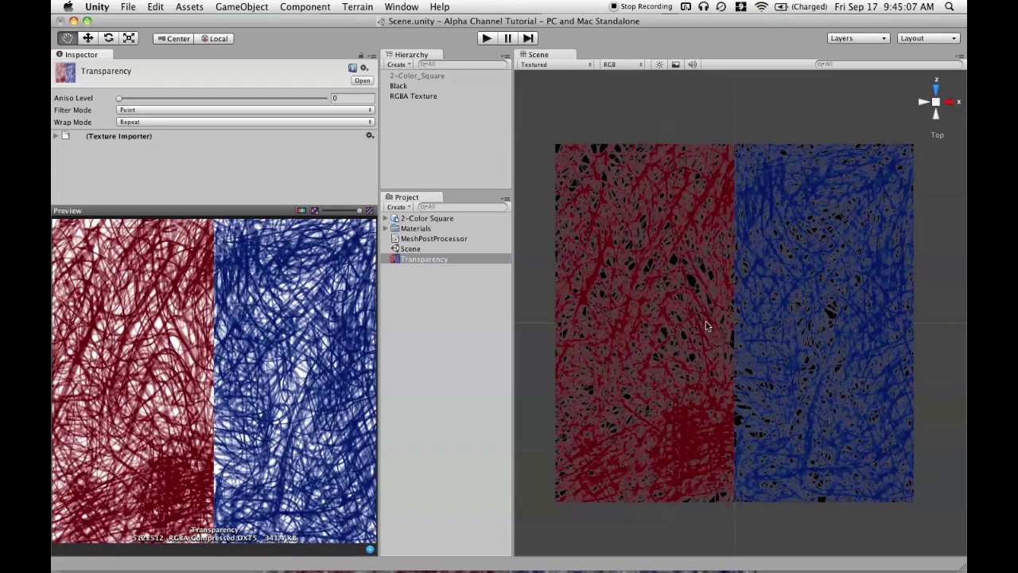
Orbit the maximized Scene view around the stroked quad, restore the layout, and select 2-Color_Square
key("shift+space")
left_click_drag(705, 325, 512, 317)
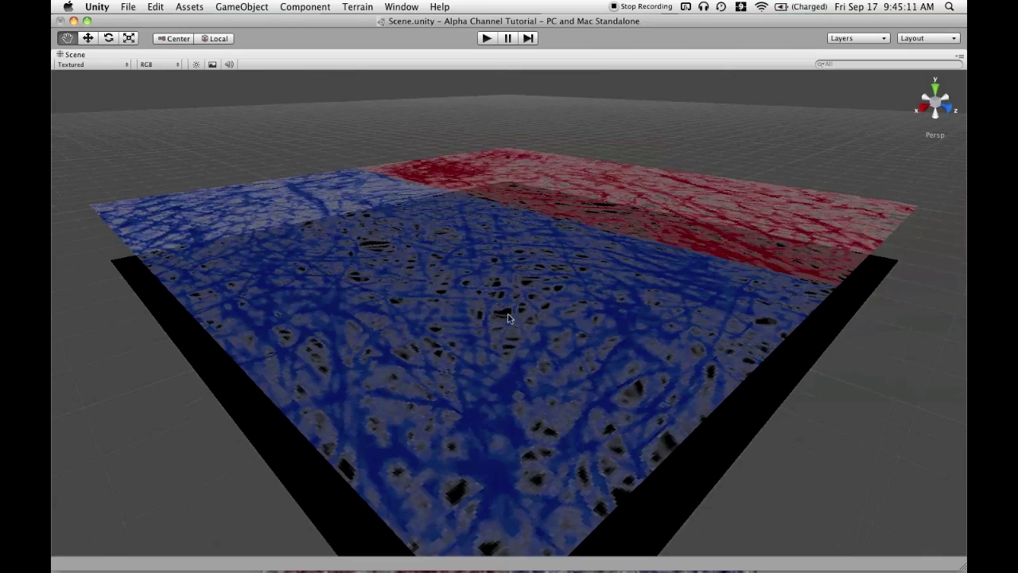
left_click_drag(366, 344, 559, 348)
scroll(470, 233, "up", 3)
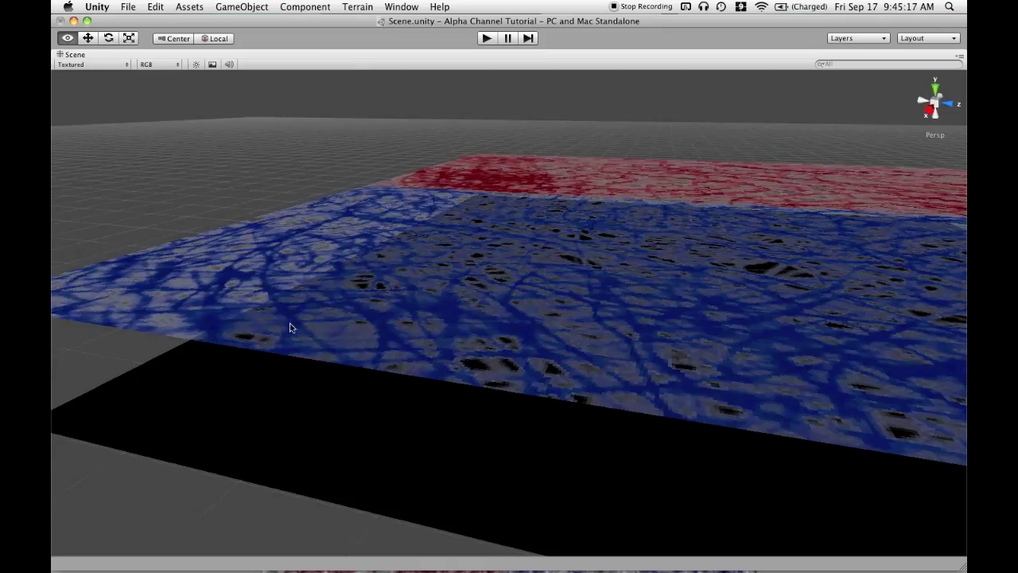
left_click_drag(291, 325, 466, 337)
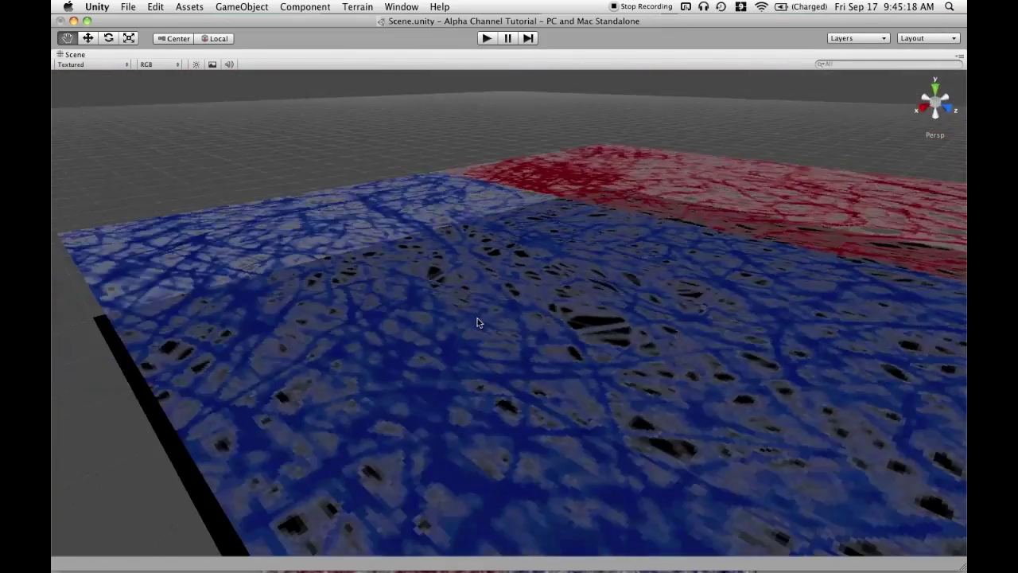
key("shift+space")
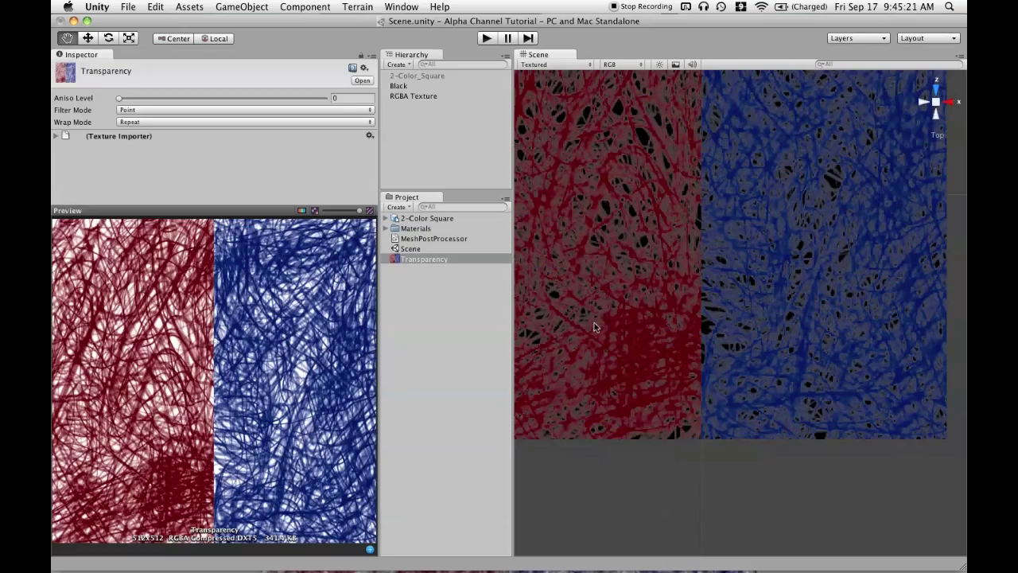
left_click(417, 75)
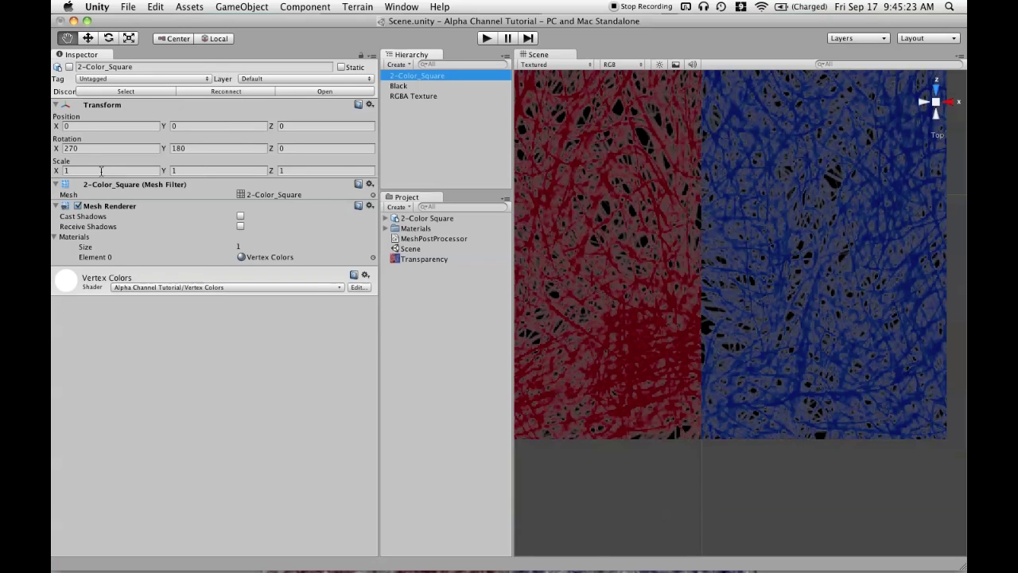
Activate 2-Color_Square with its Mesh Renderer and deactivate the Black backing plane
left_click(77, 207)
left_click(77, 206)
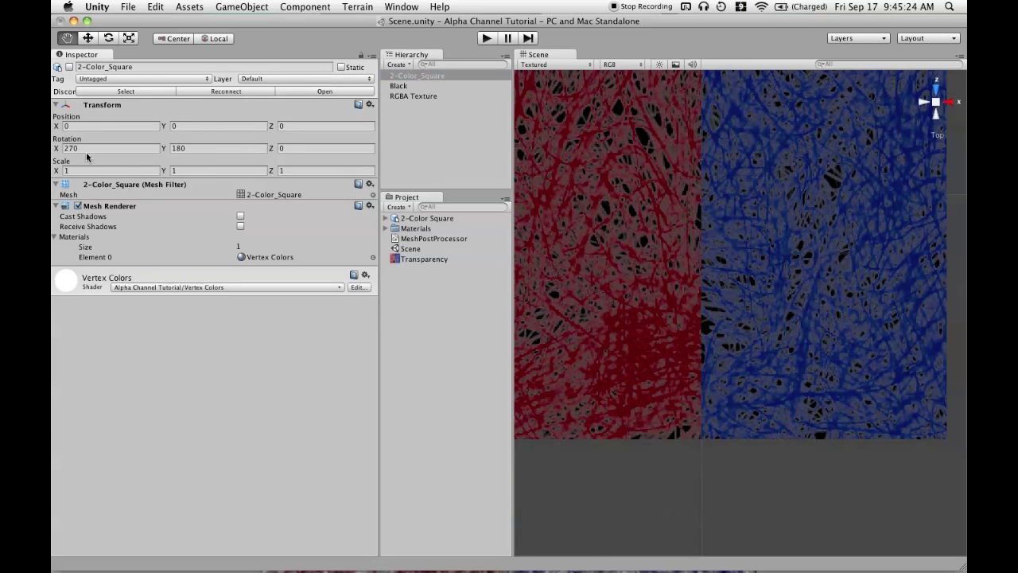
left_click(69, 67)
left_click(402, 86)
left_click(69, 67)
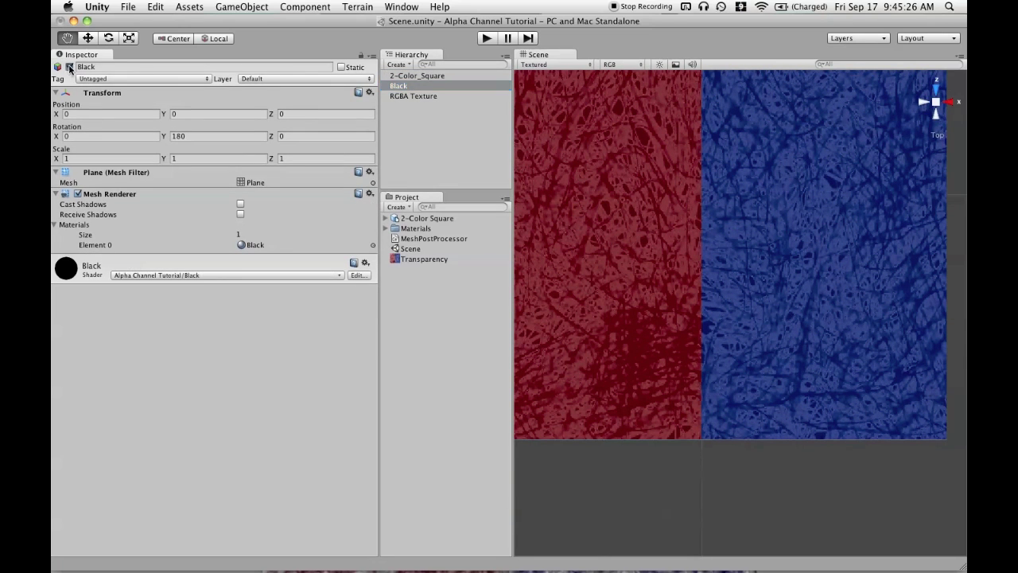
Inspect the red and blue quads in the maximized Scene view from a tilted and top view
key("shift+space")
scroll(674, 330, "down", 10)
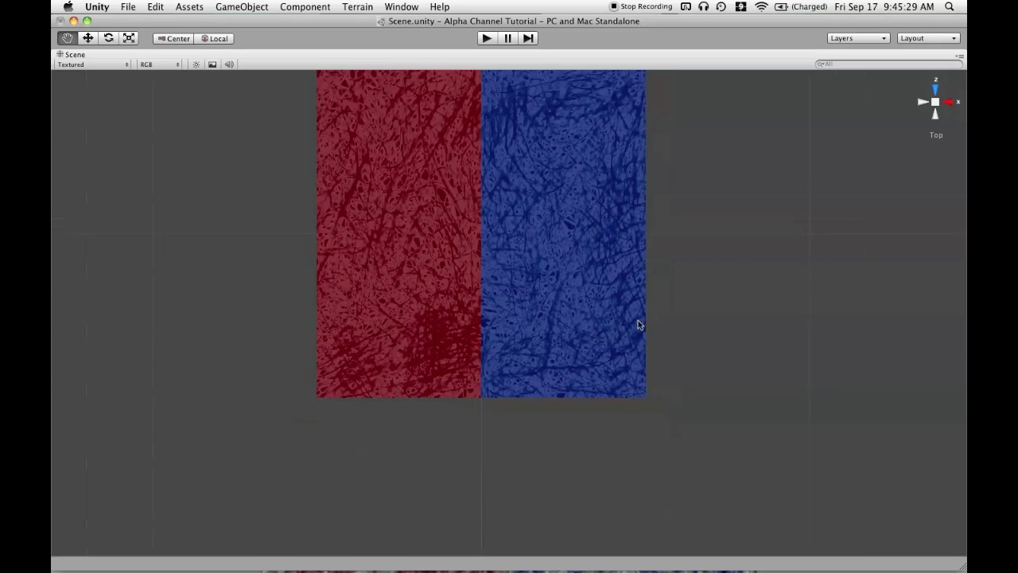
scroll(572, 351, "up", 5)
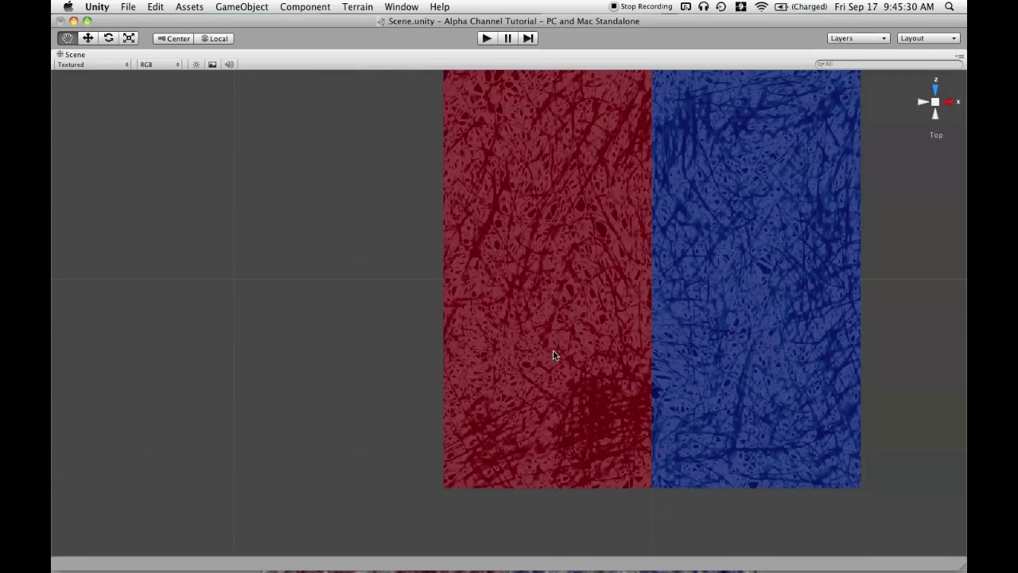
left_click_drag(608, 407, 625, 387)
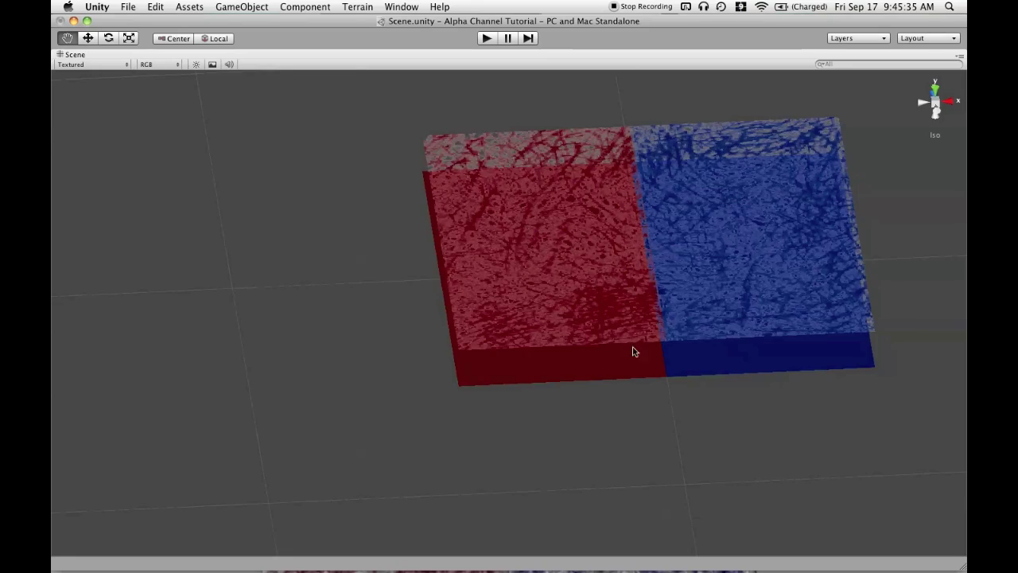
left_click_drag(634, 351, 573, 270)
left_click_drag(700, 298, 665, 330)
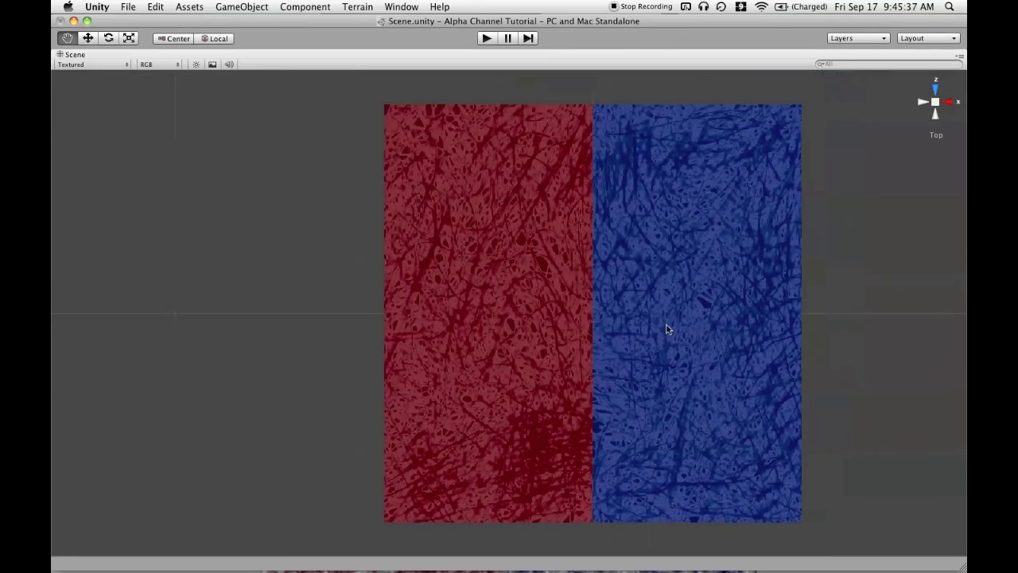
scroll(665, 329, "up", 5)
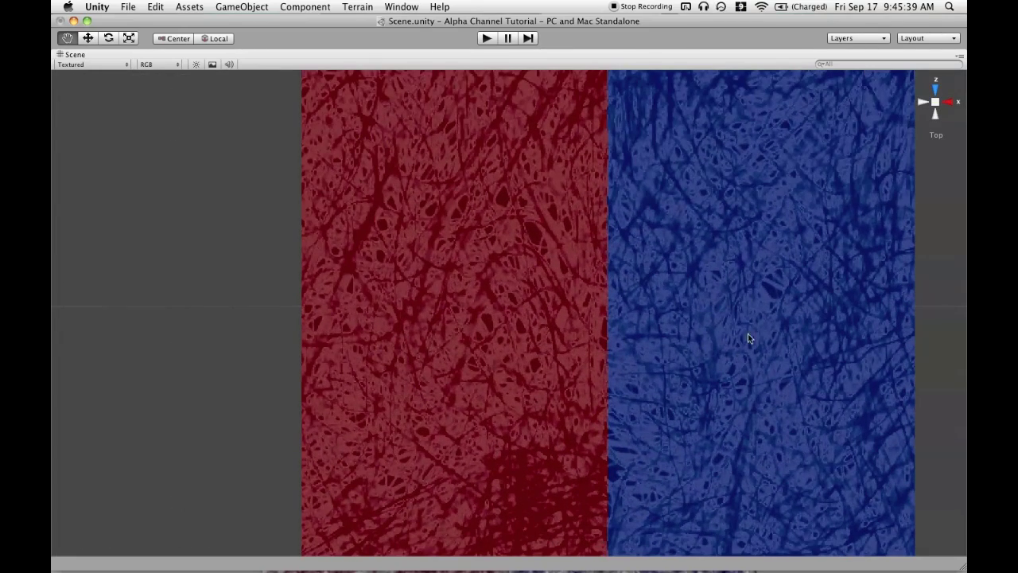
key("shift+space")
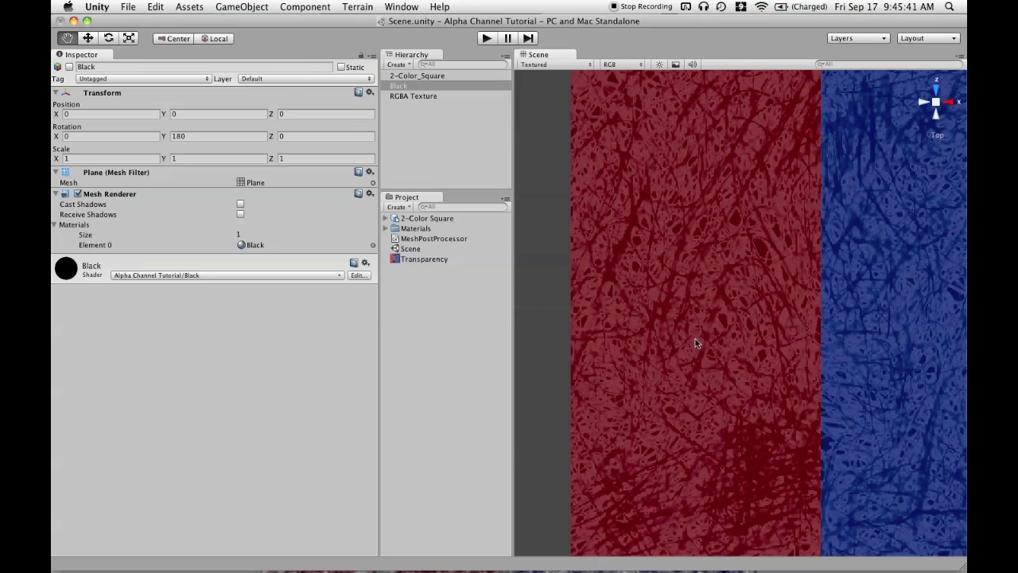
Select the Transparency texture and show its alpha channel, now white strokes over black
left_click(421, 96)
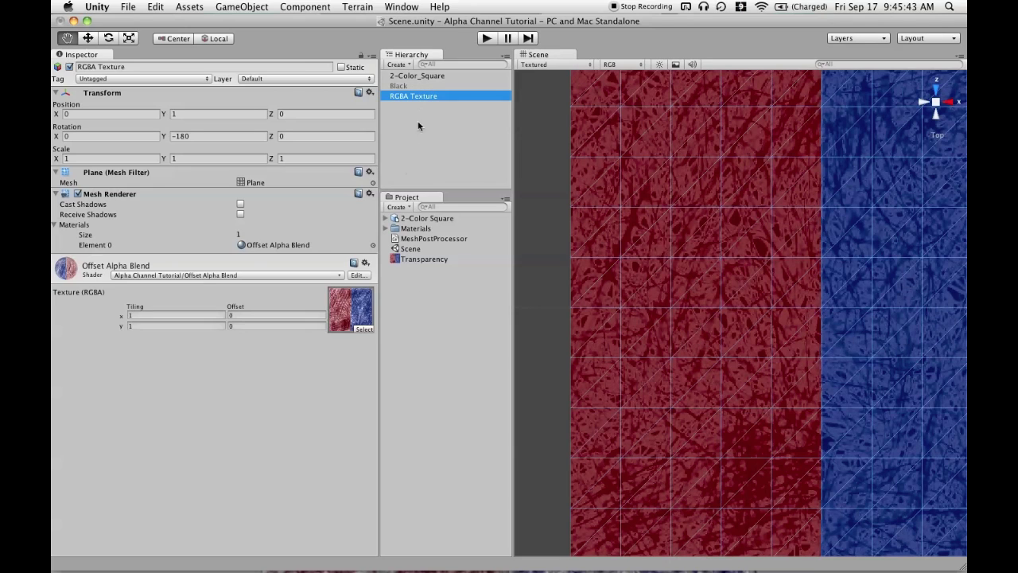
left_click(410, 77)
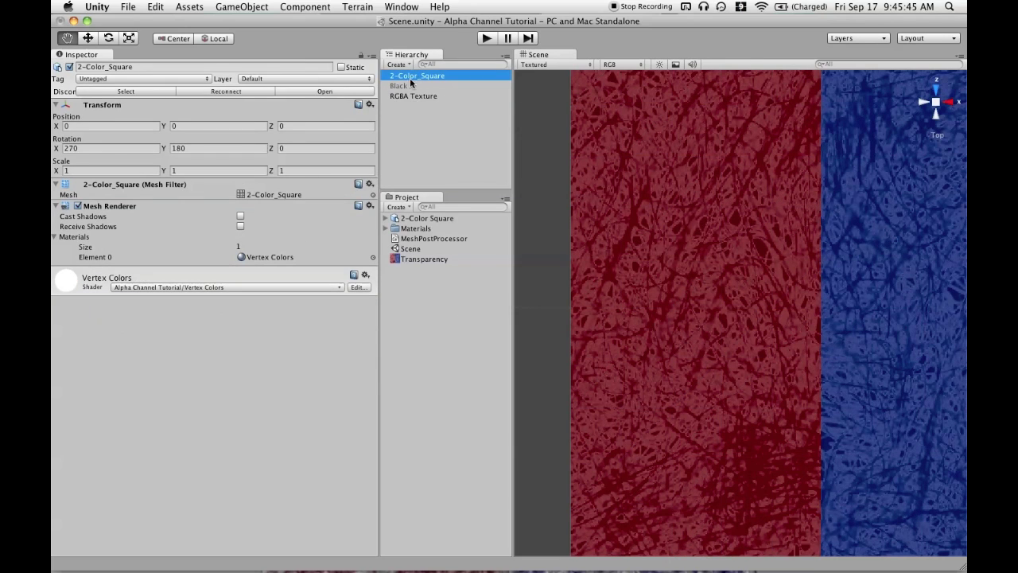
left_click(421, 261)
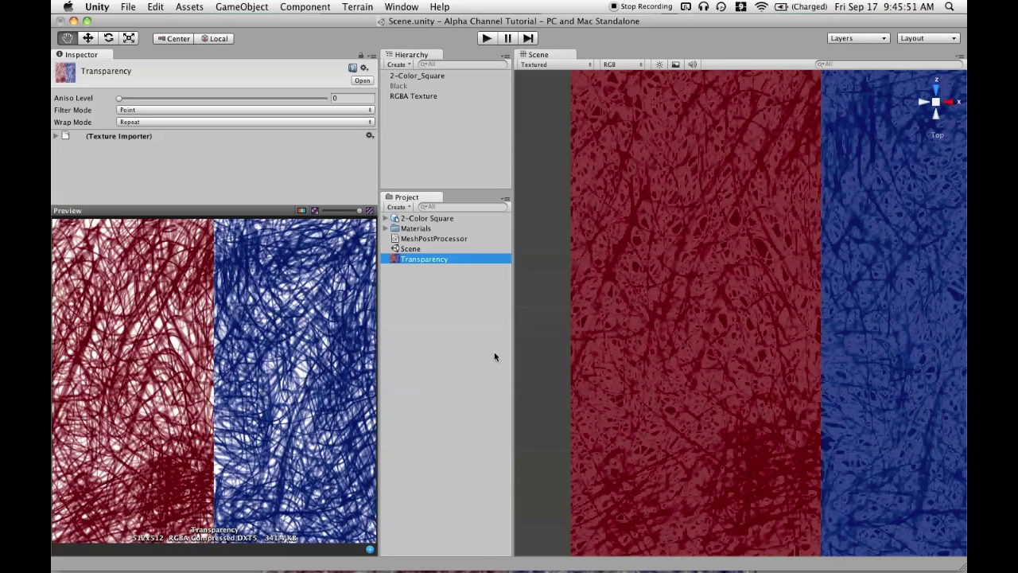
key("super+Tab")
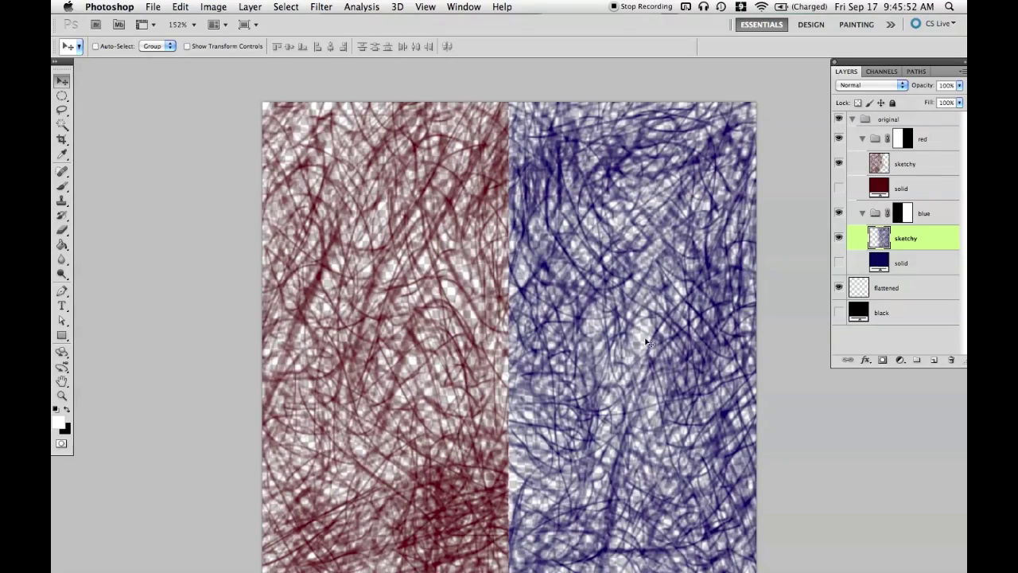
key("super+Tab")
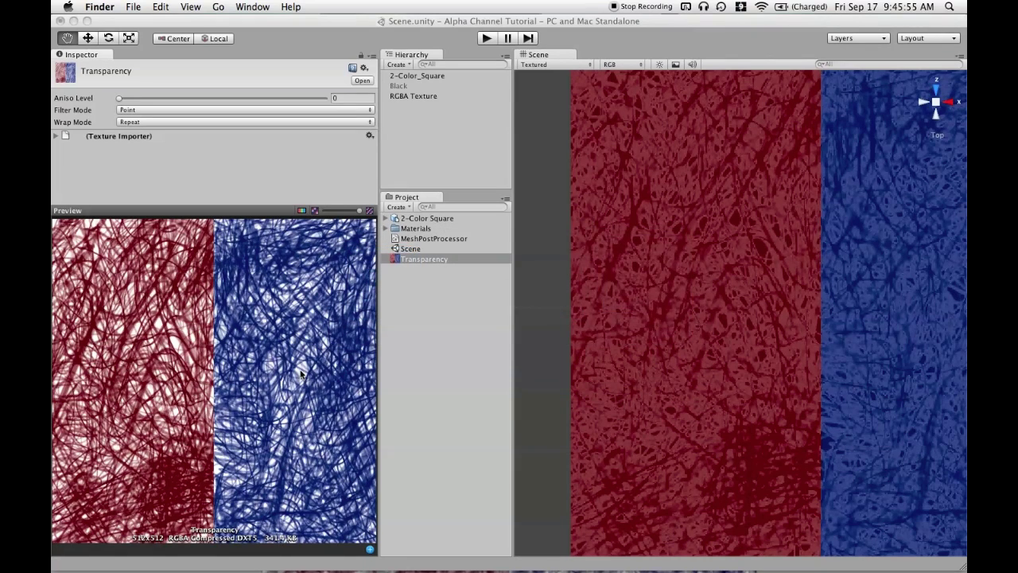
left_click(315, 210)
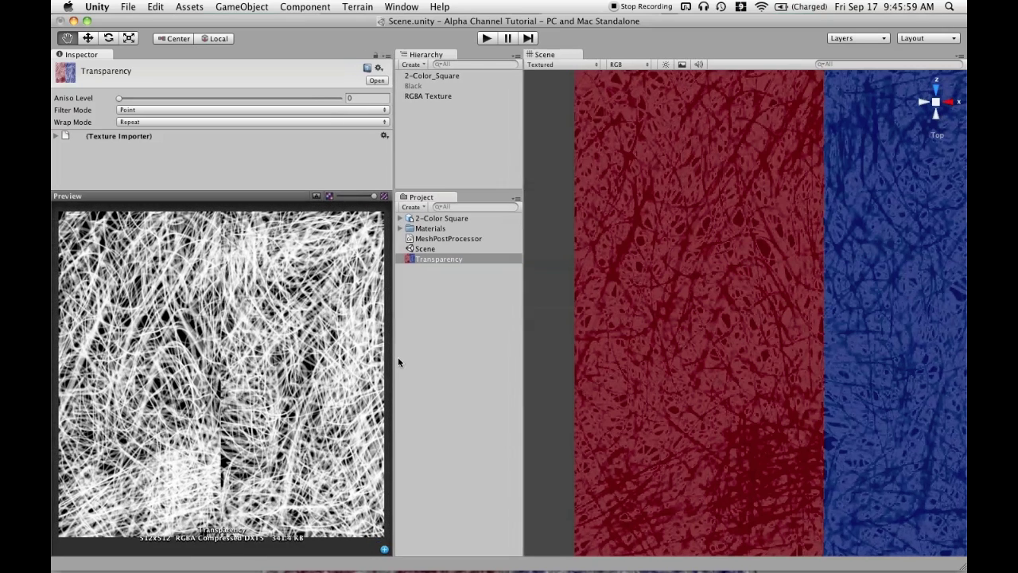
left_click_drag(399, 362, 405, 362)
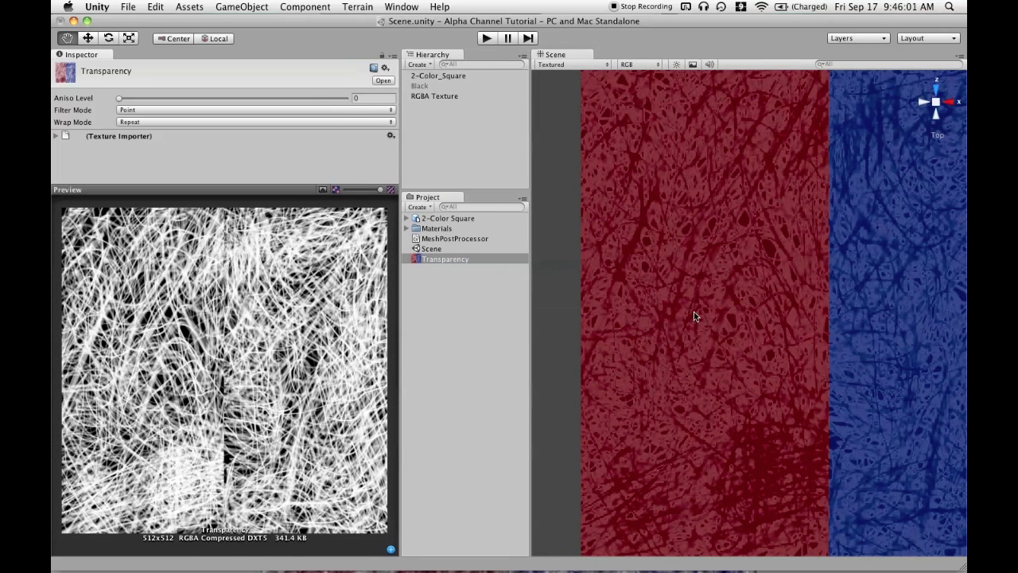
left_click(324, 189)
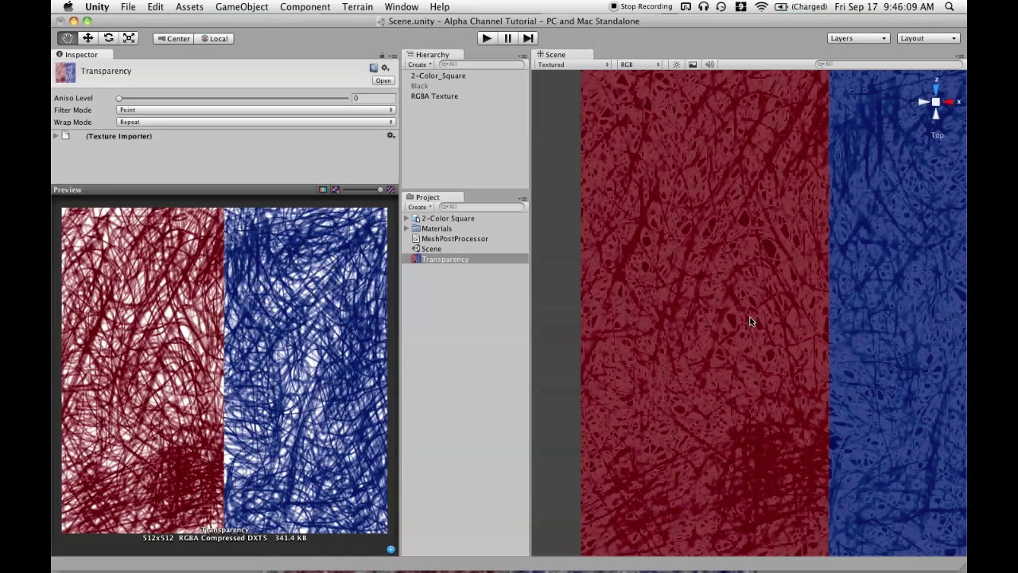
key("super+Tab")
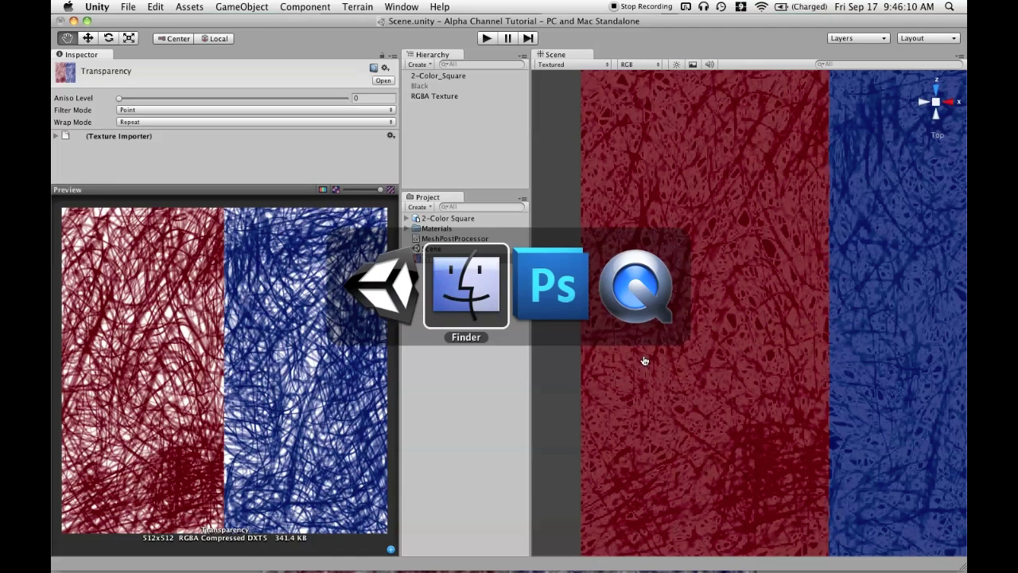
In Photoshop, view the RGB channels, return to the Layers panel, and come back to Unity
key("super+Tab")
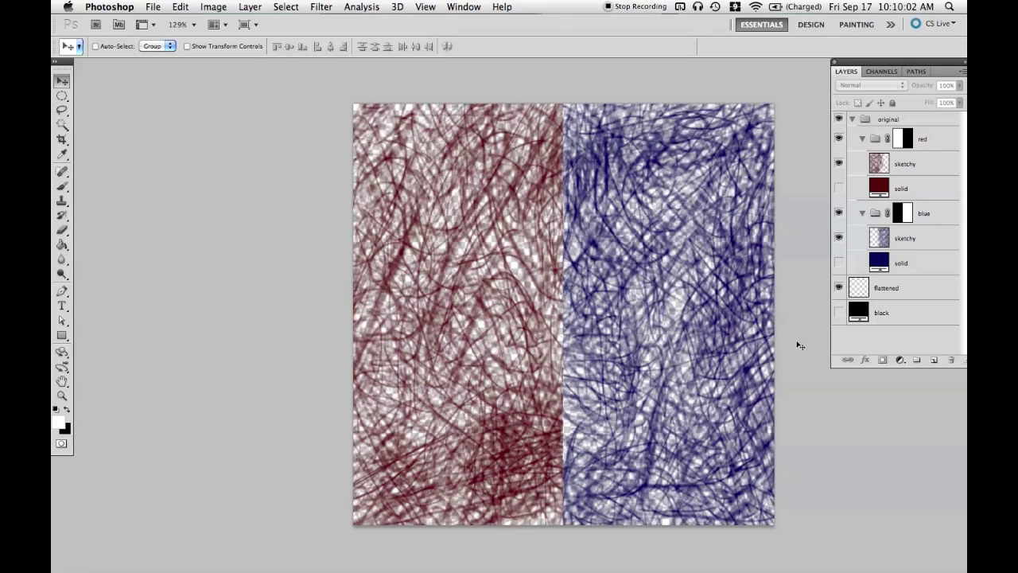
left_click(878, 72)
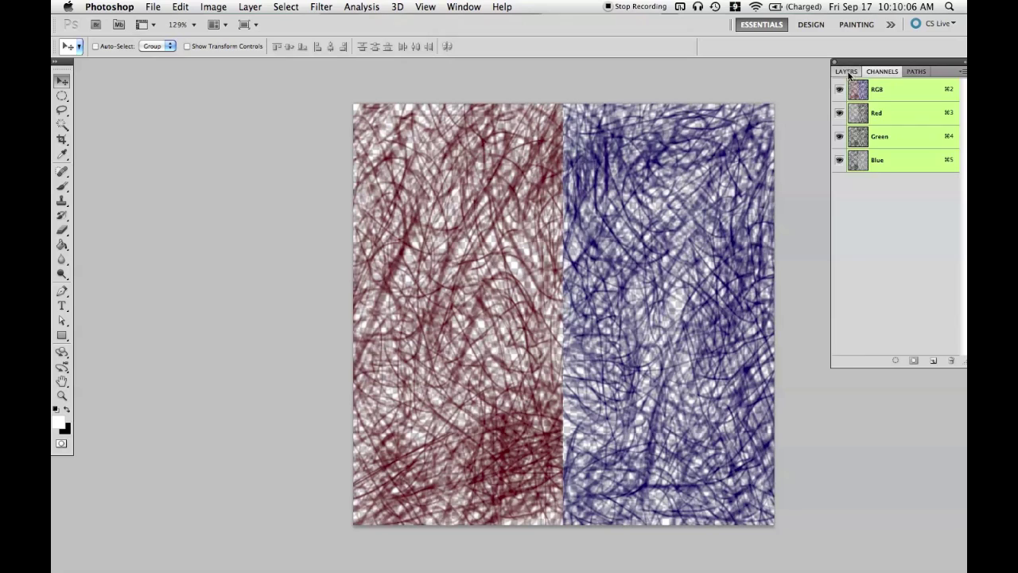
left_click(848, 72)
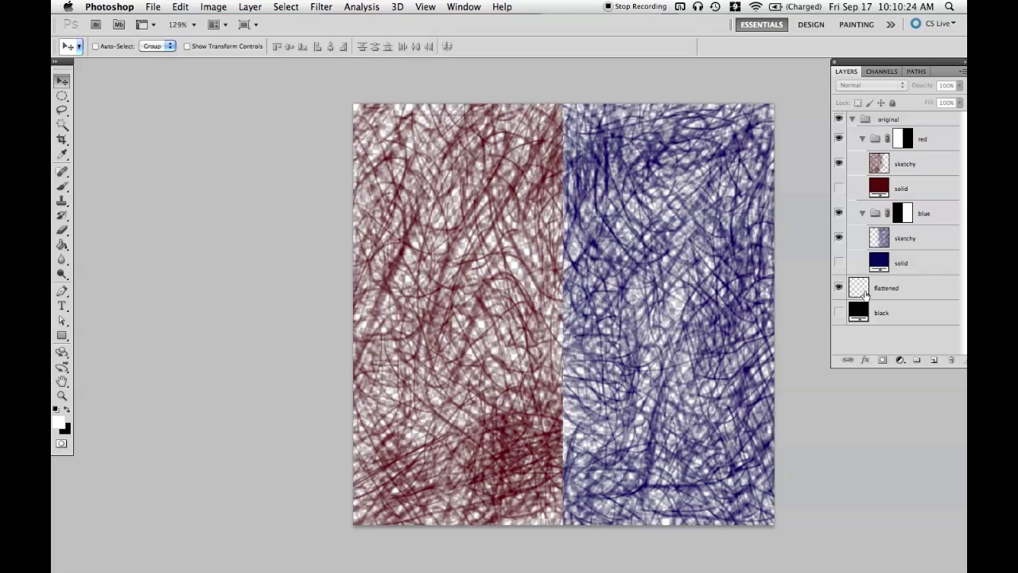
key("super+Tab")
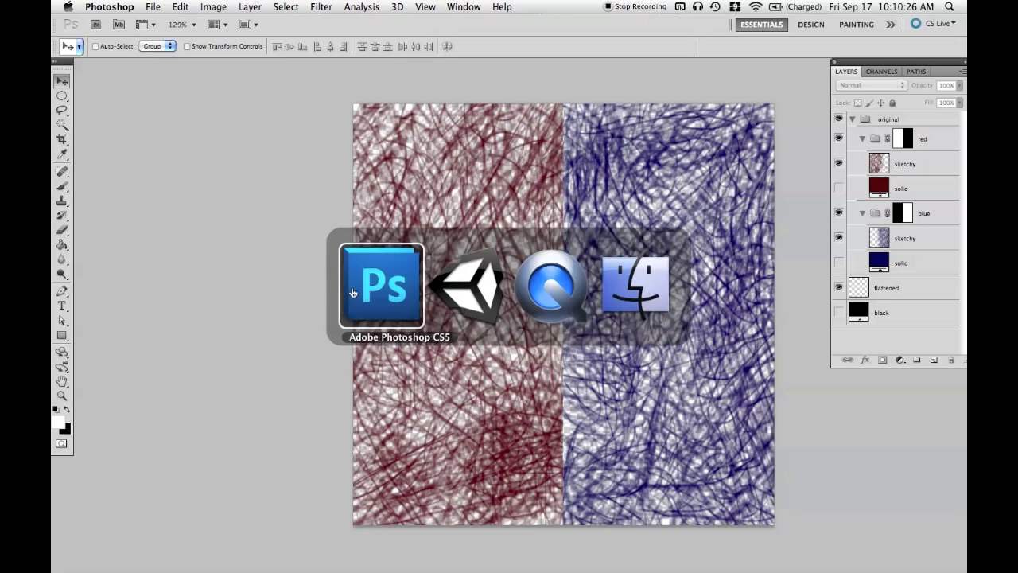
key("super+Tab")
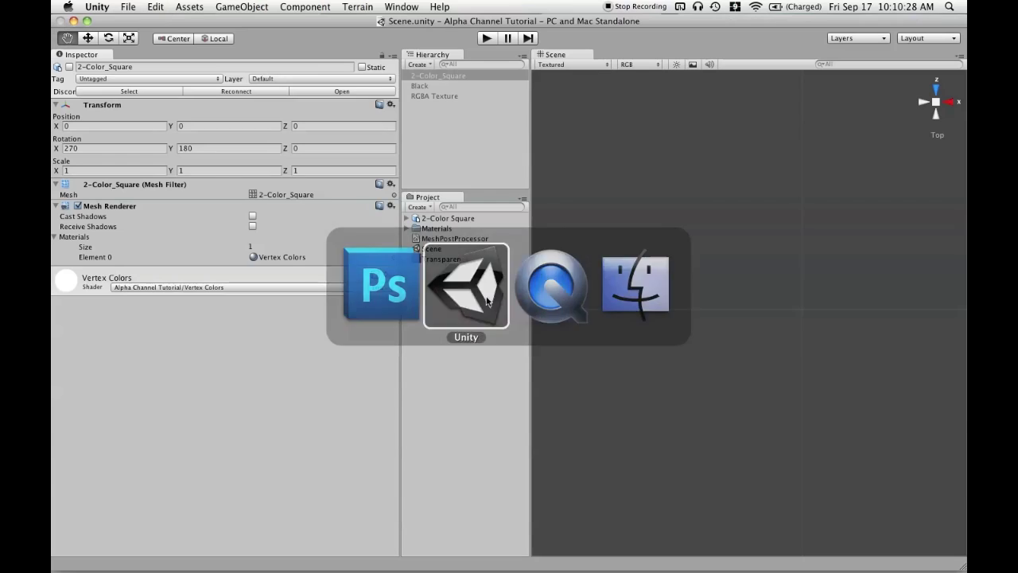
Preview the Transparency texture's red and blue strokes over white, then return to Photoshop
left_click(436, 259)
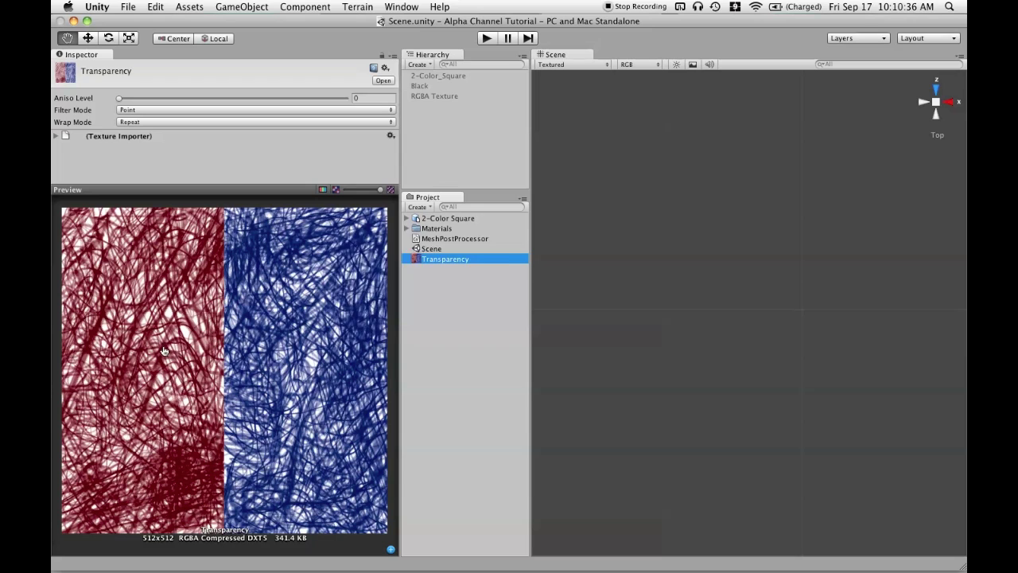
key("super+Tab")
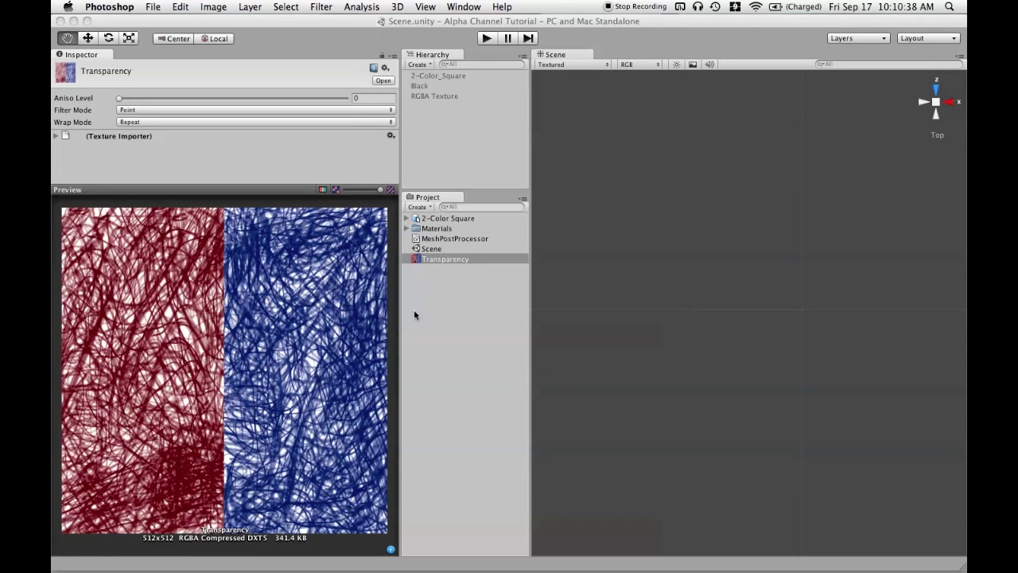
key("super+Tab")
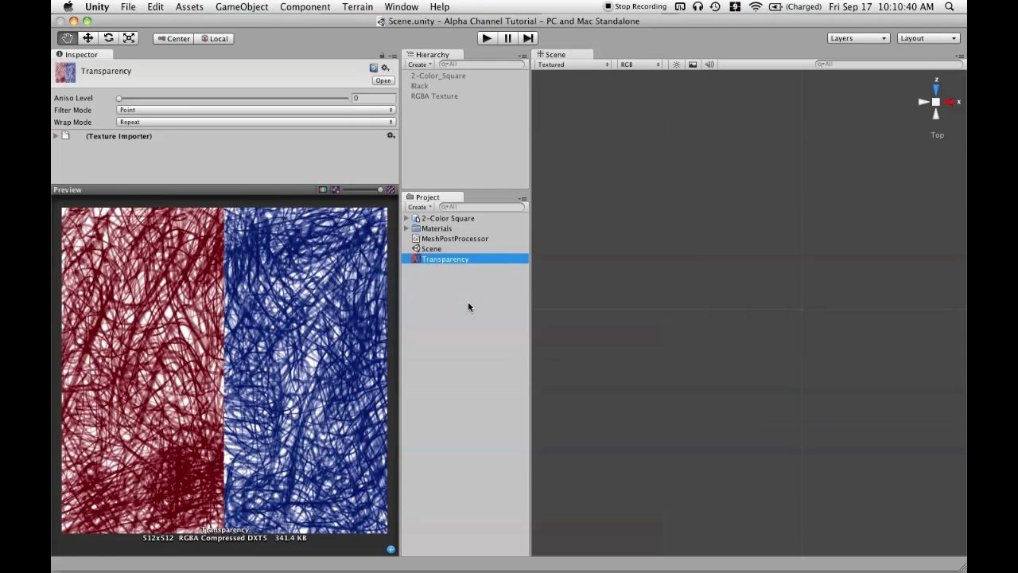
key("super+Tab")
key("Tab")
Select the flattened layer and make it visible alongside the original group
key("super+shift+Tab")
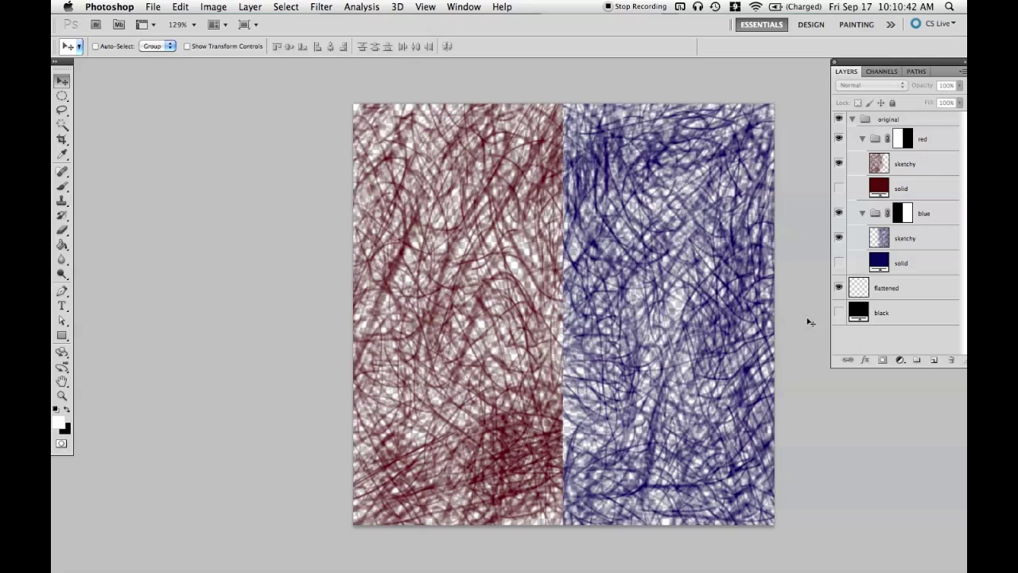
left_click(872, 288)
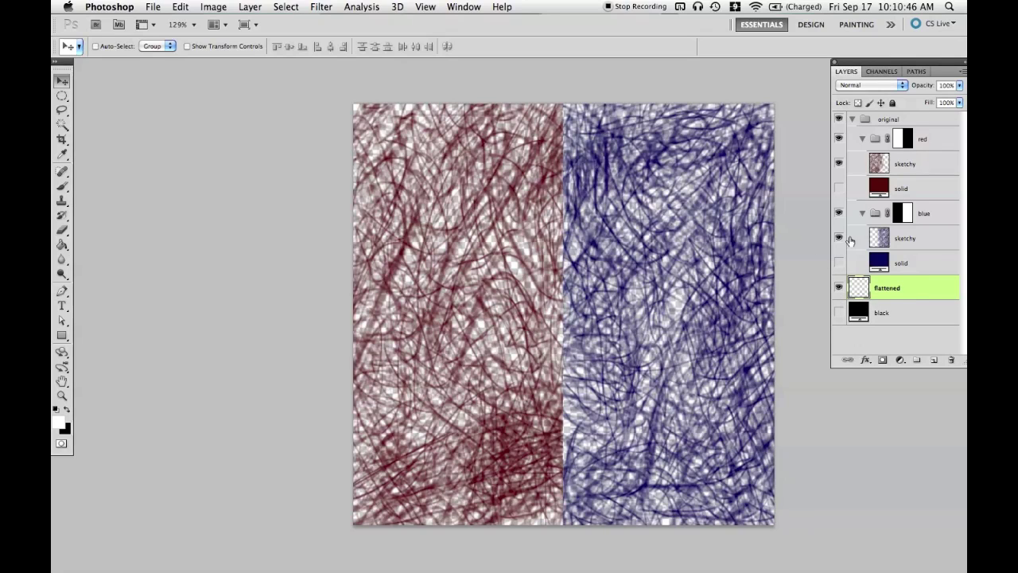
left_click(839, 288)
left_click(839, 118)
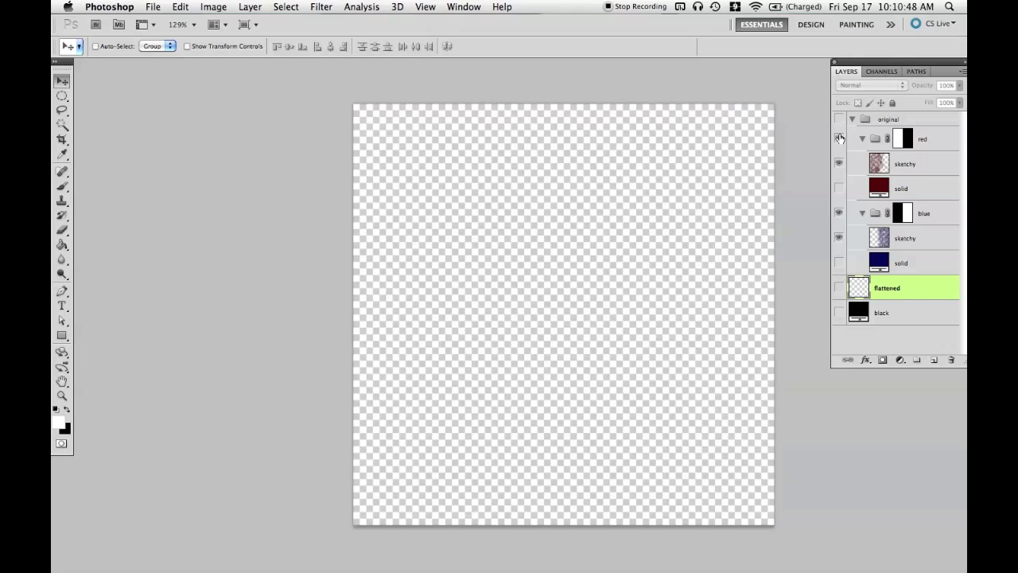
left_click(838, 119)
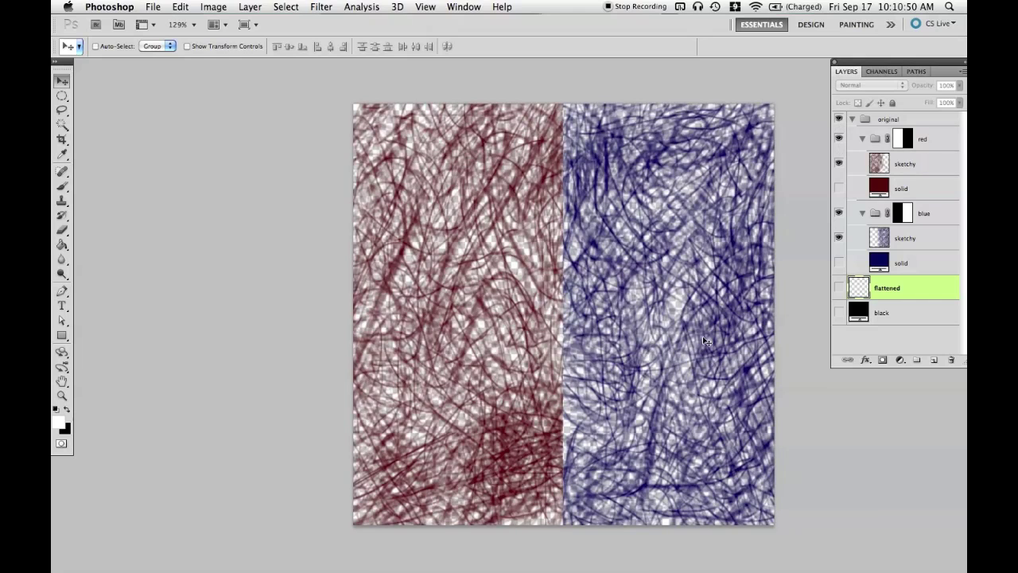
left_click(838, 287)
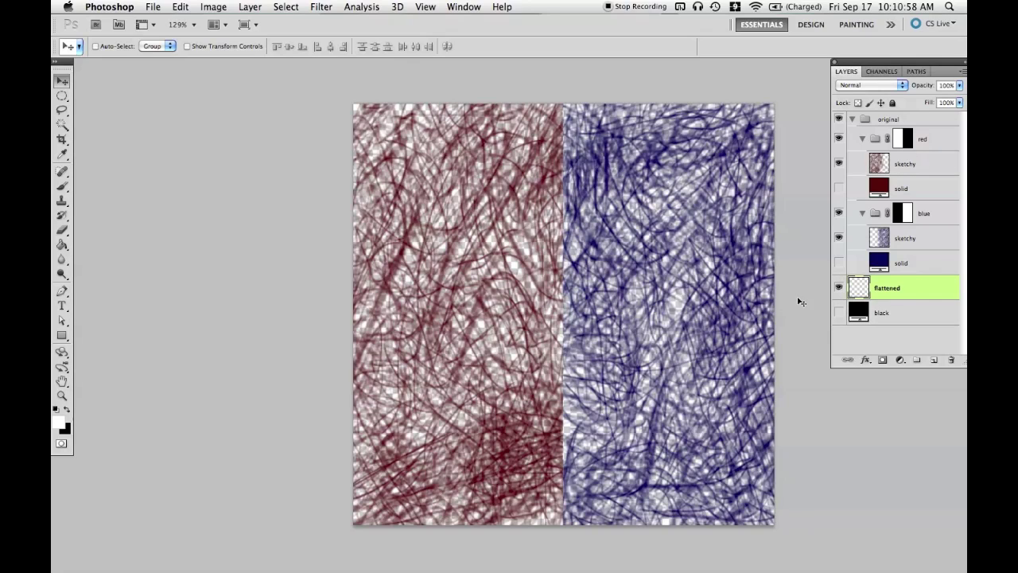
After undoing a Merge Visible, stamp all visible layers into the flattened layer with Cmd+Opt+Shift+E
left_click(251, 6)
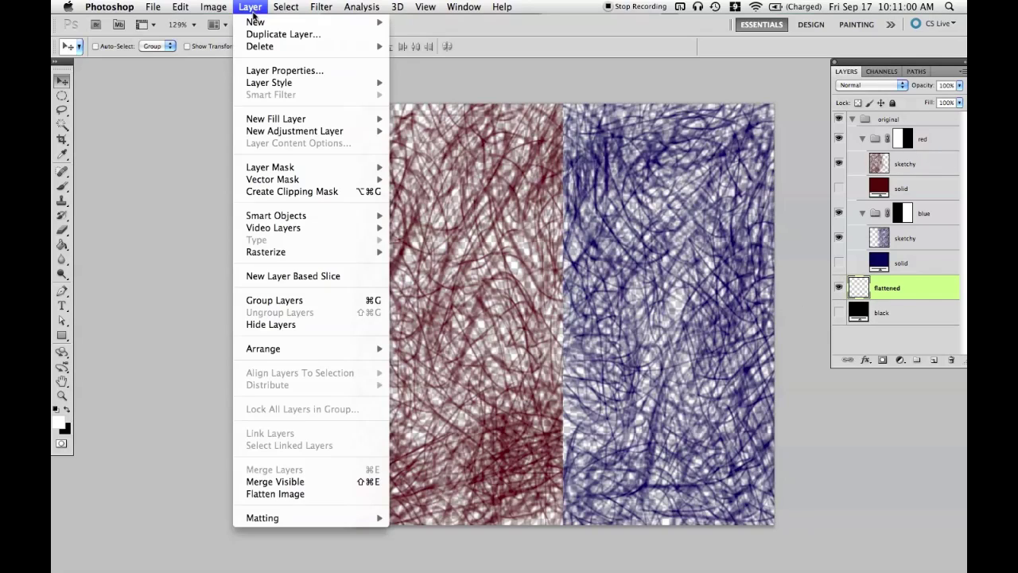
left_click(347, 482)
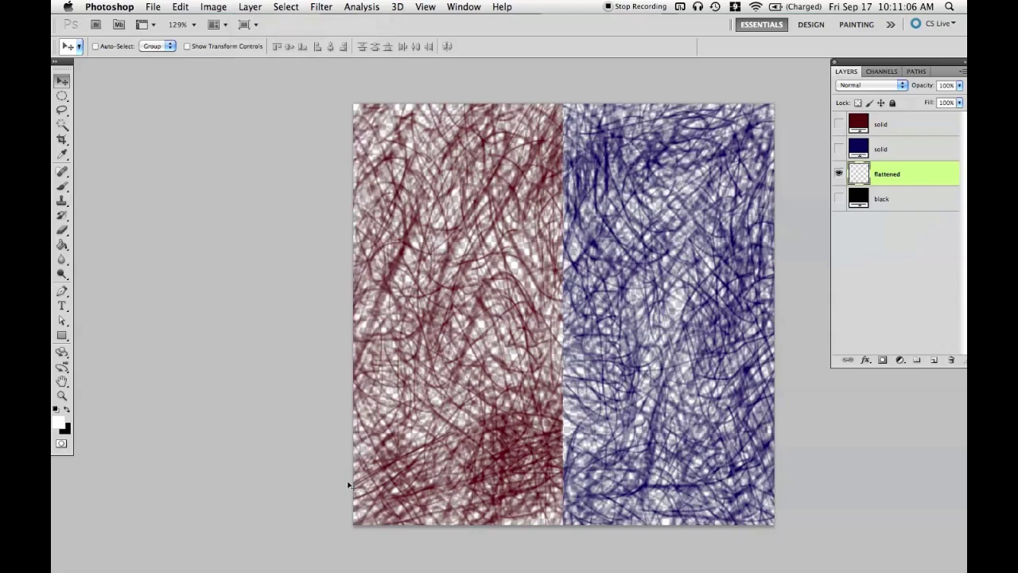
key("super+z")
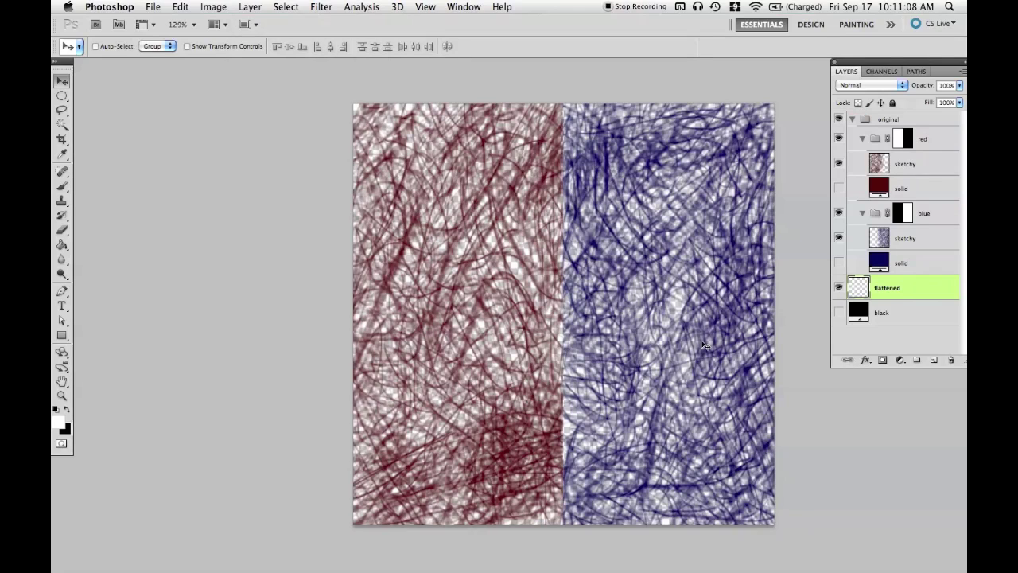
left_click(256, 7)
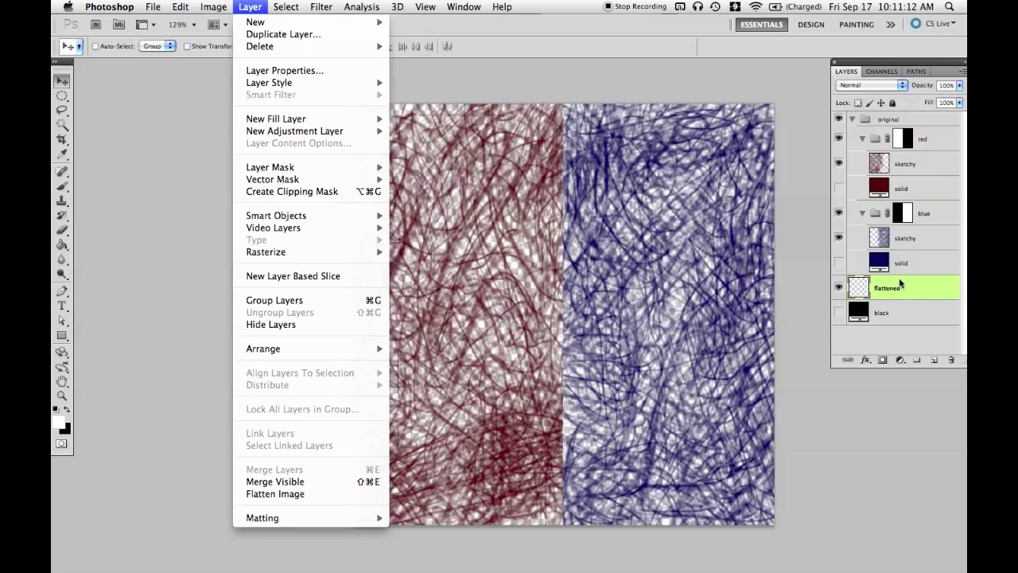
left_click(896, 305)
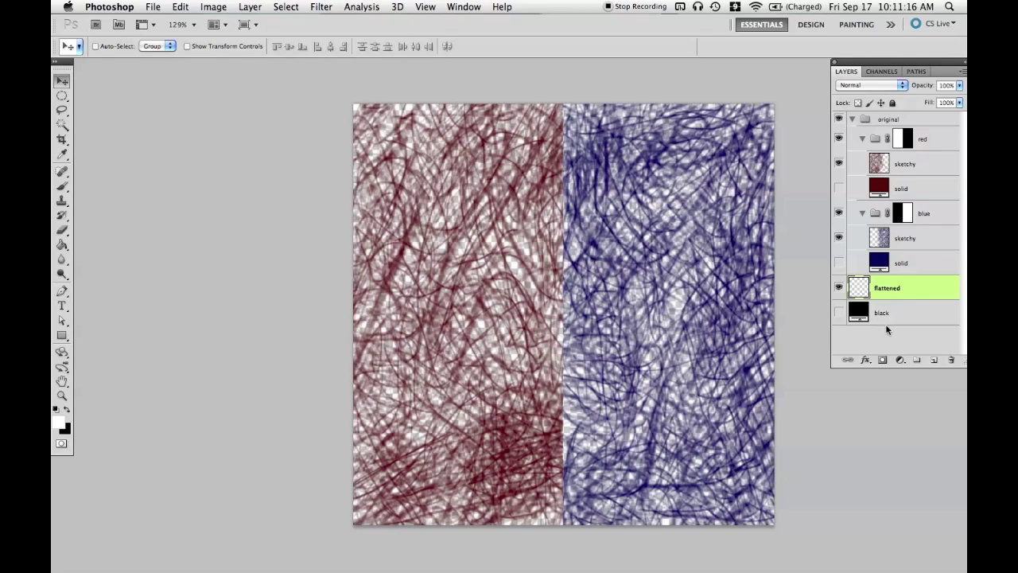
key("super+alt+shift+e")
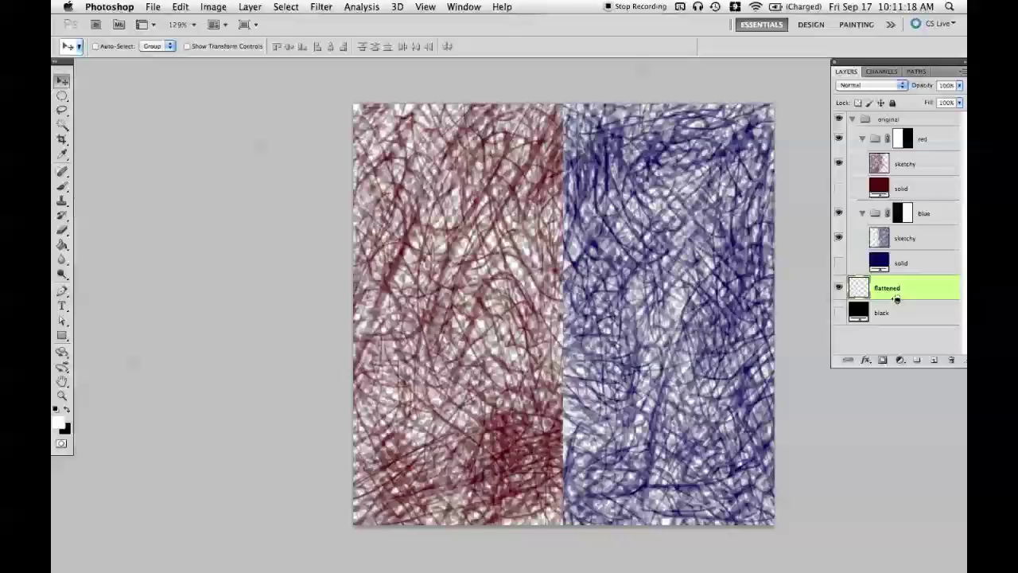
Hide and collapse the original group, select the flattened layer's stroke pixels, and show black beneath
left_click(839, 119)
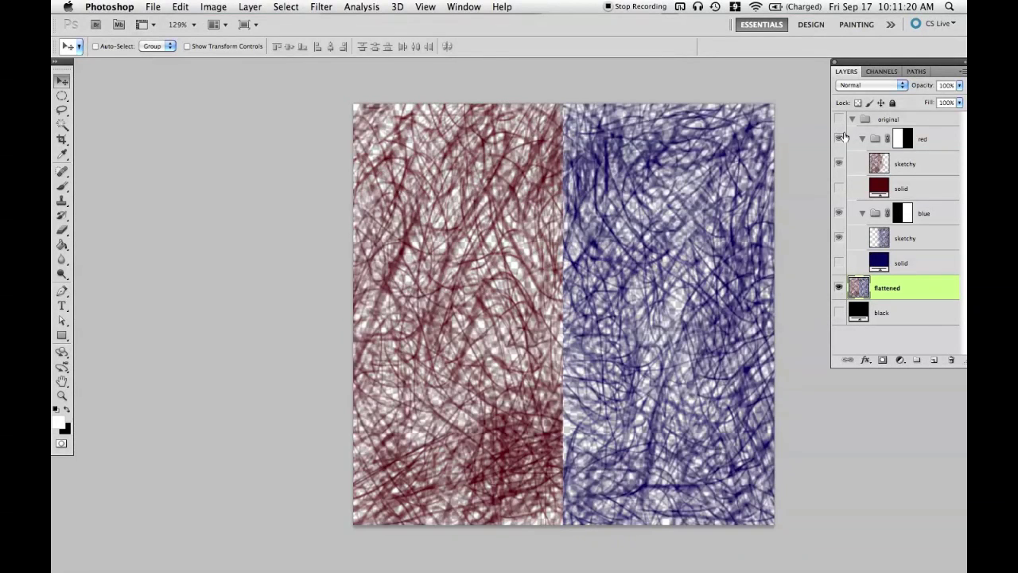
left_click(852, 118)
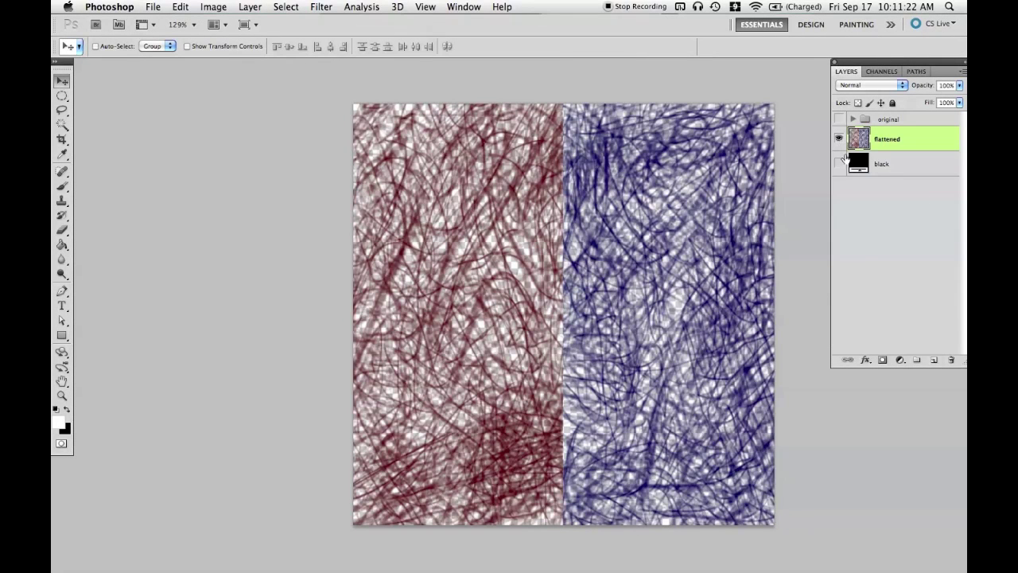
left_click(839, 119, "alt")
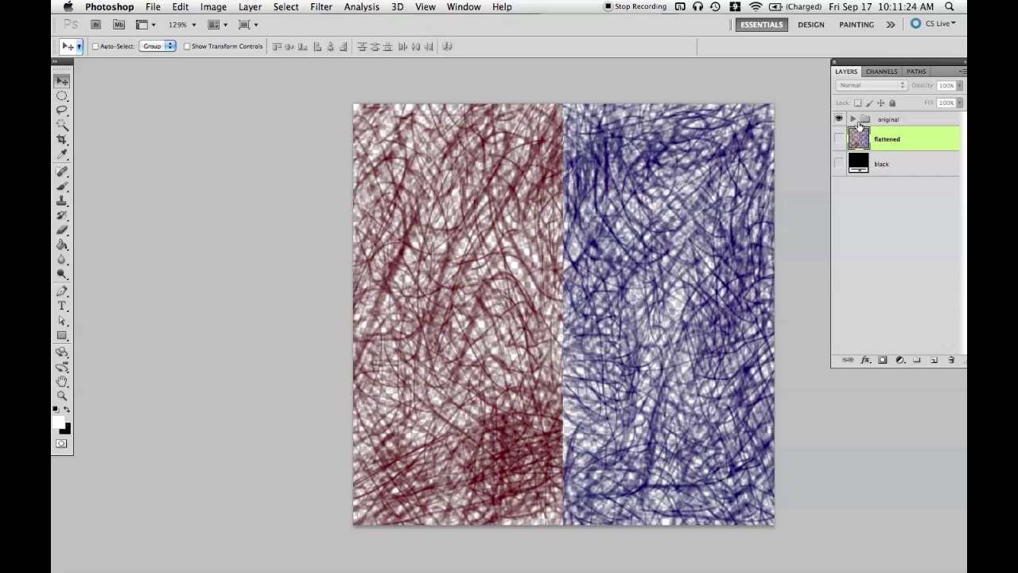
left_click(839, 140, "alt")
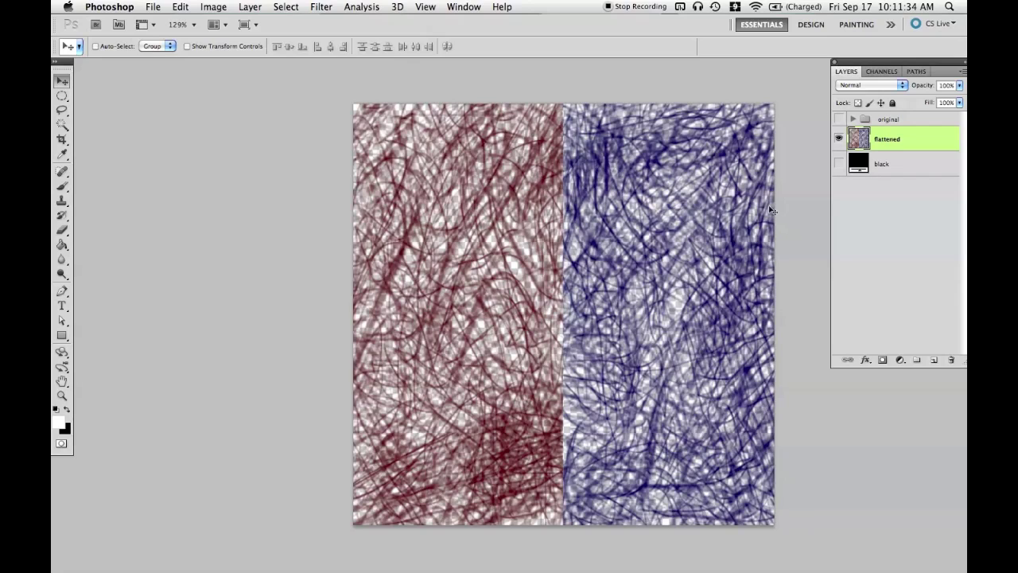
left_click(858, 140, "super")
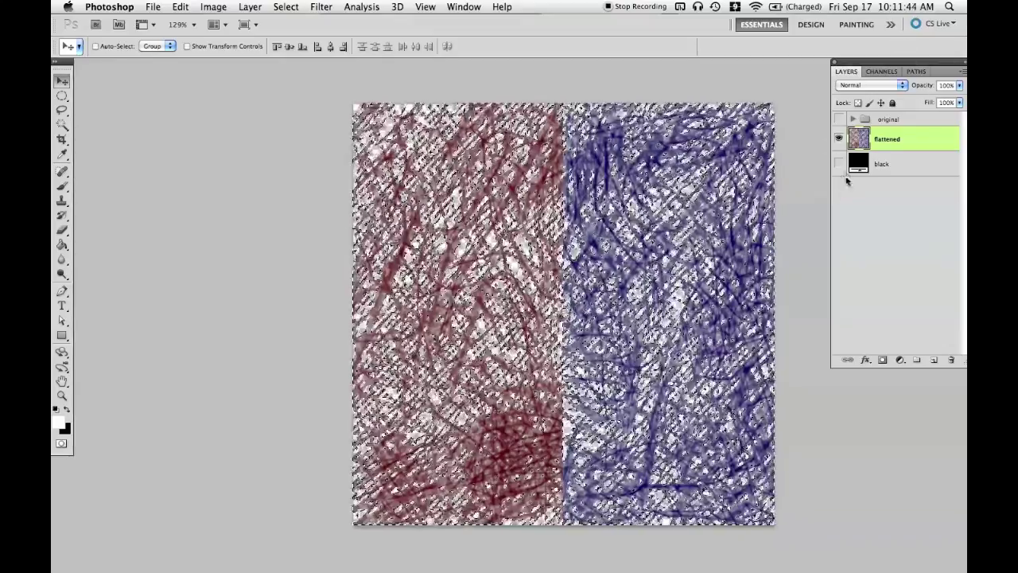
left_click(838, 163)
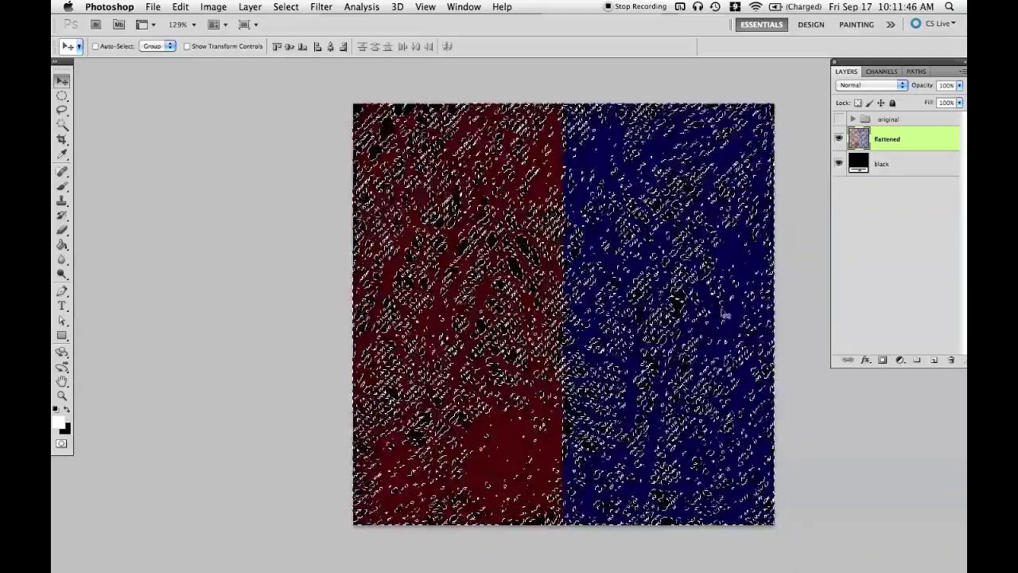
Hide the black layer, mask the flattened layer from its stroke selection, view the mask alone and select all
left_click(839, 163)
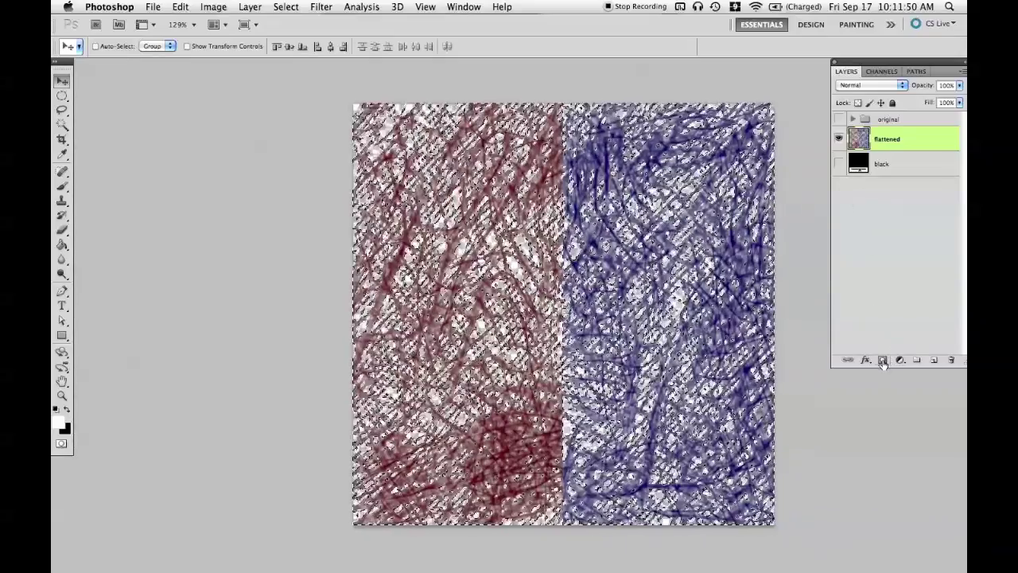
left_click(883, 361)
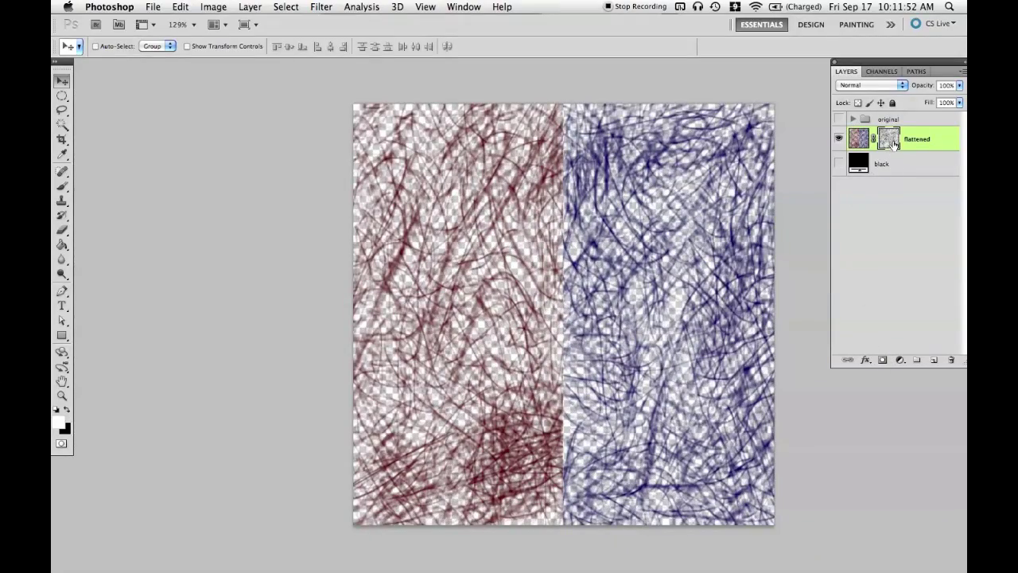
left_click(891, 142, "alt")
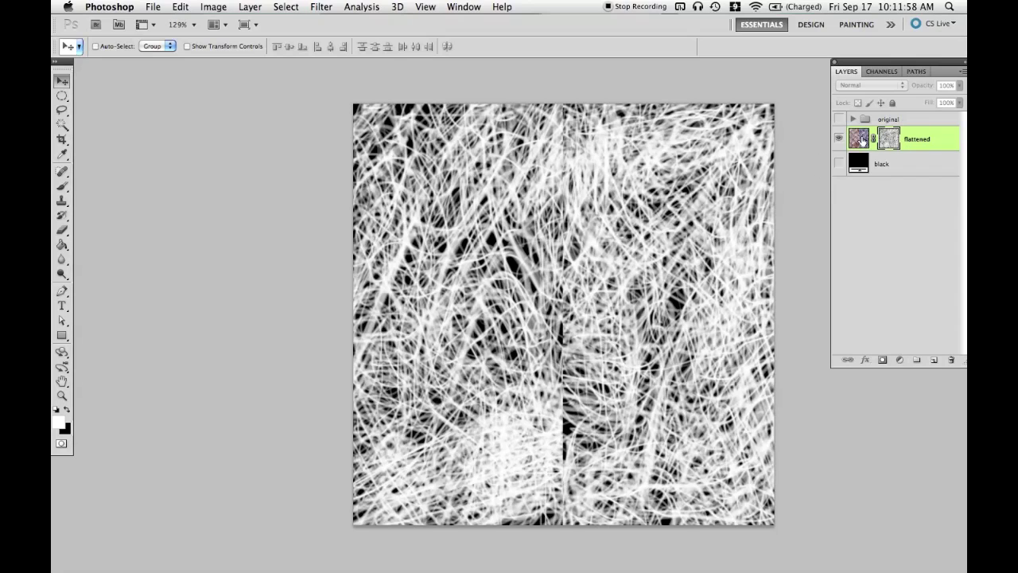
left_click(897, 143, "alt")
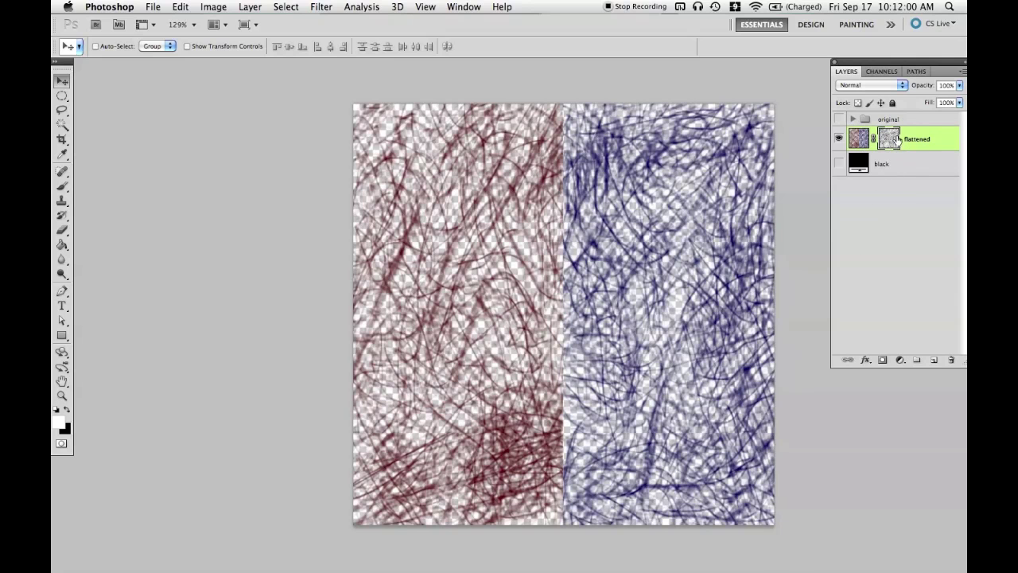
left_click(897, 139, "alt")
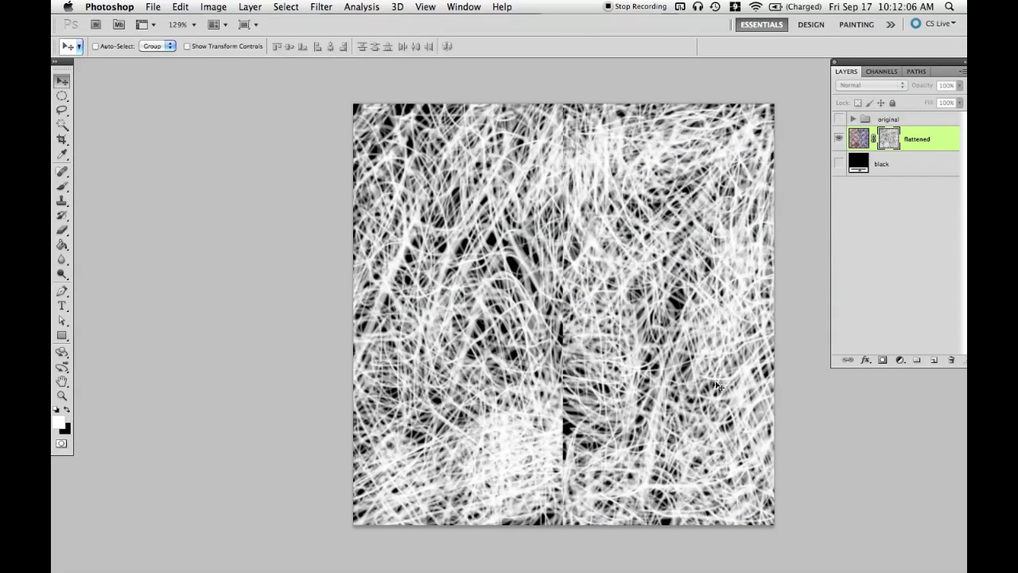
key("super+a")
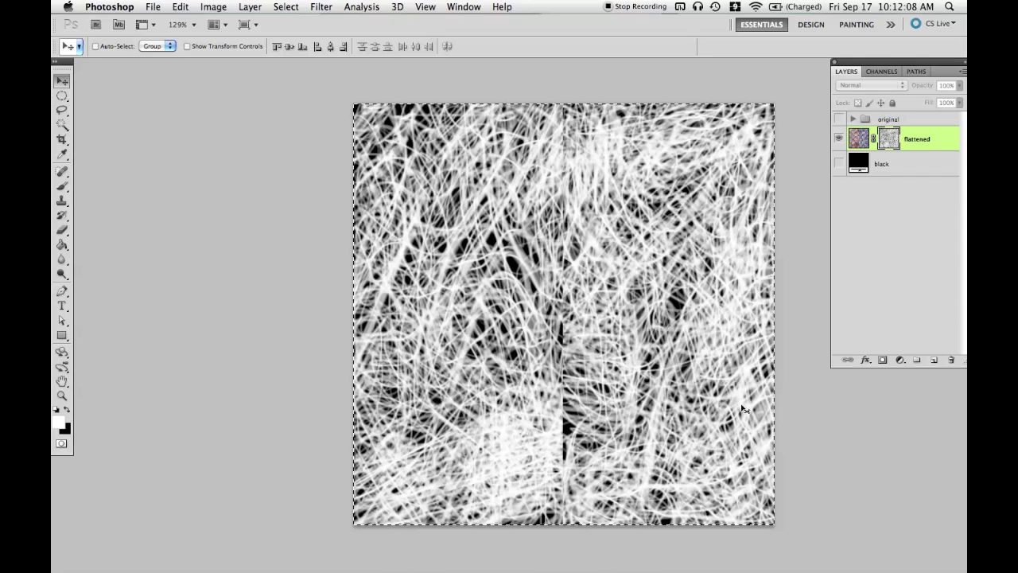
Paste the mask into a new Alpha 1 channel, then reselect the flattened layer in Layers
left_click(880, 71)
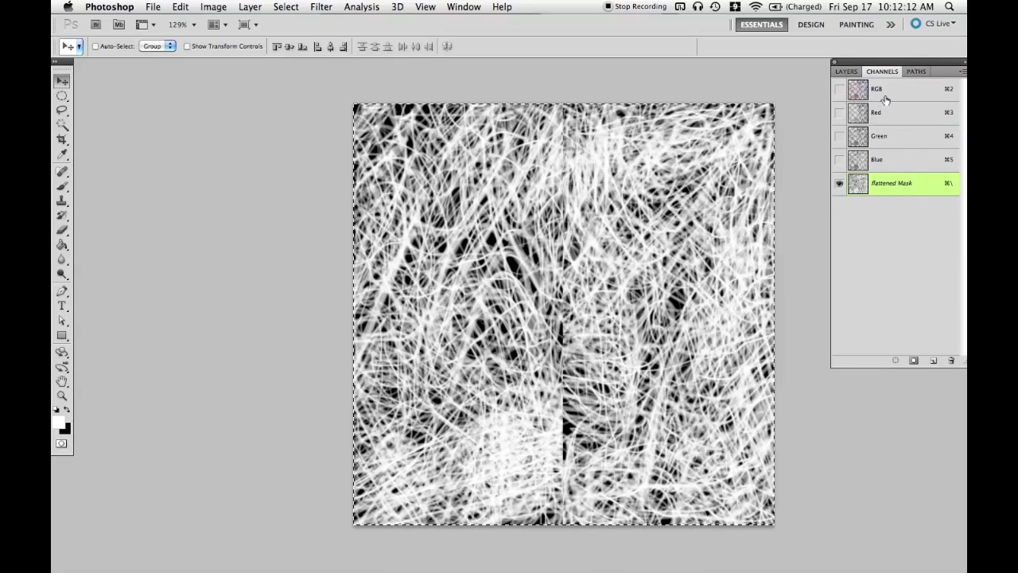
left_click(933, 360)
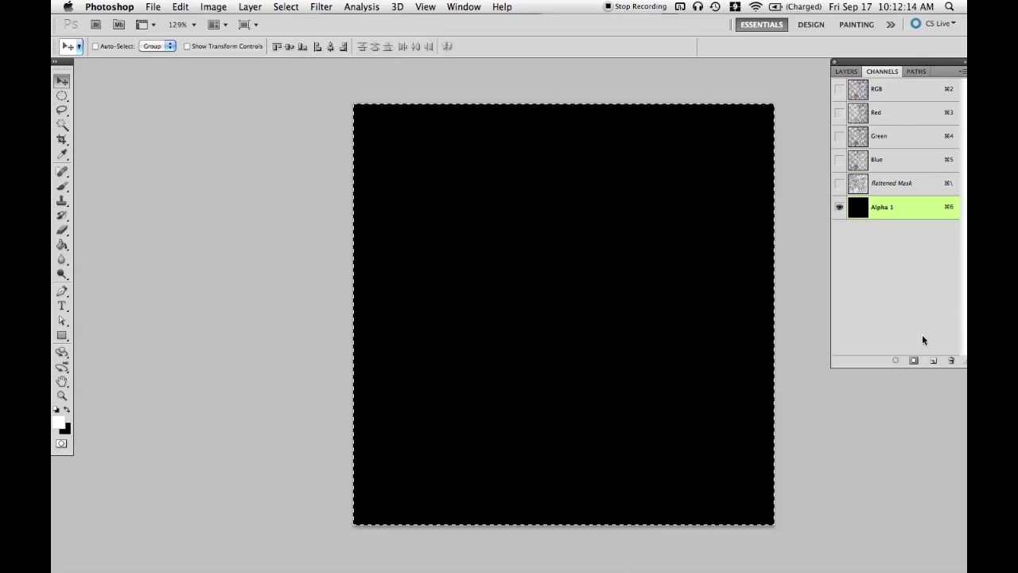
key("super+v")
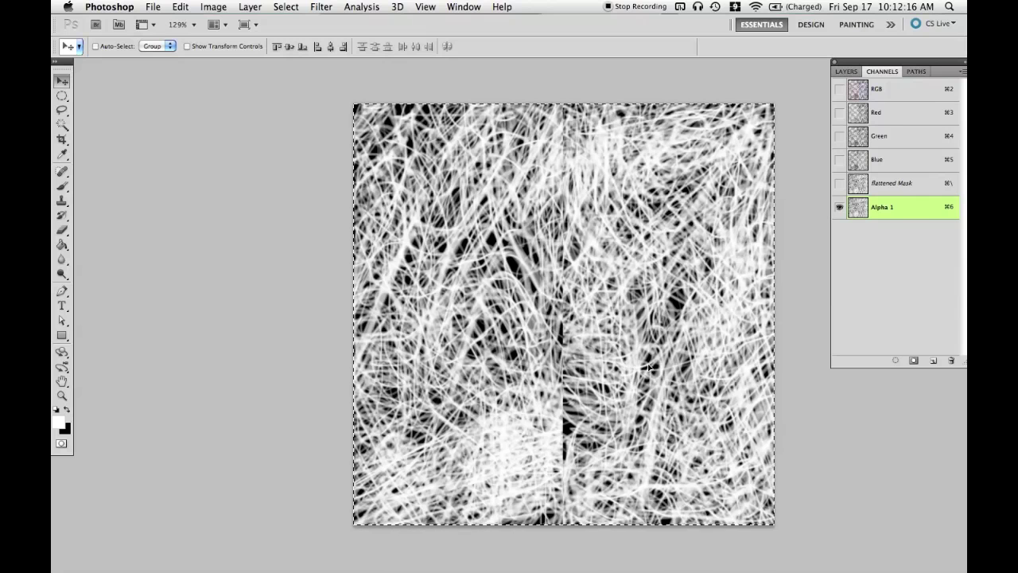
left_click(846, 71)
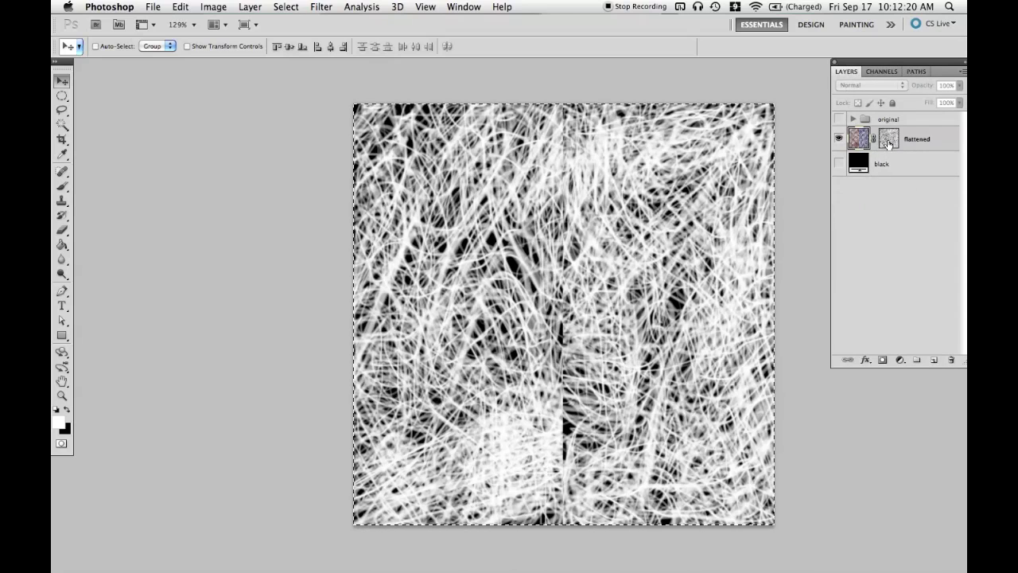
left_click(886, 147)
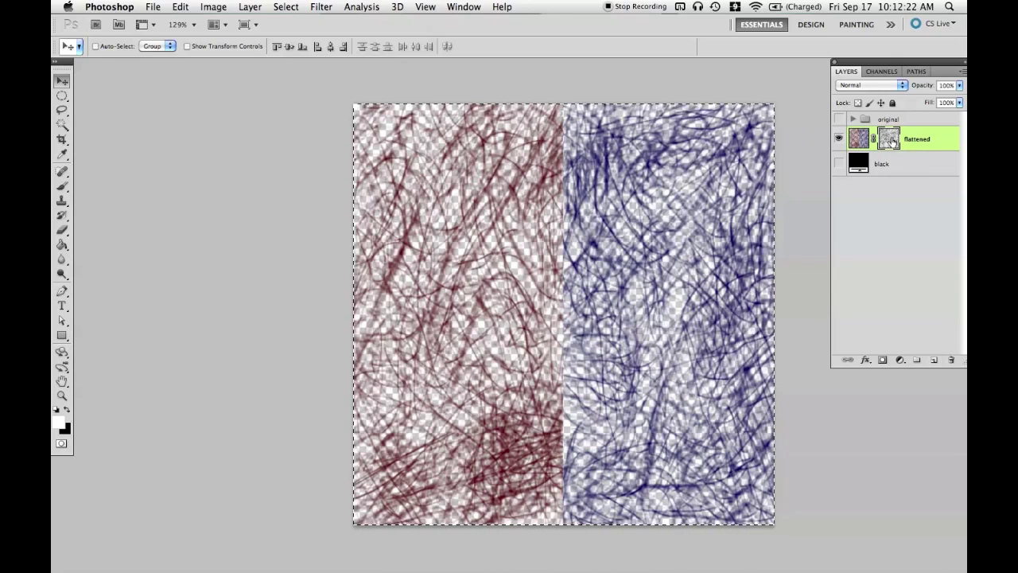
Disable the flattened layer's mask, deselect, and show the original group instead of the flattened layer
left_click(894, 146, "shift")
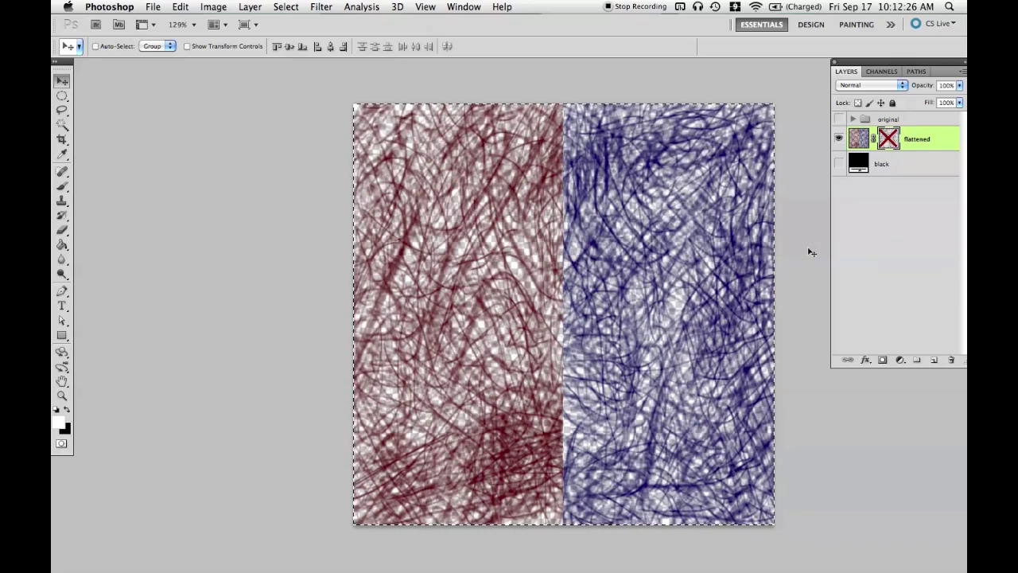
key("super+d")
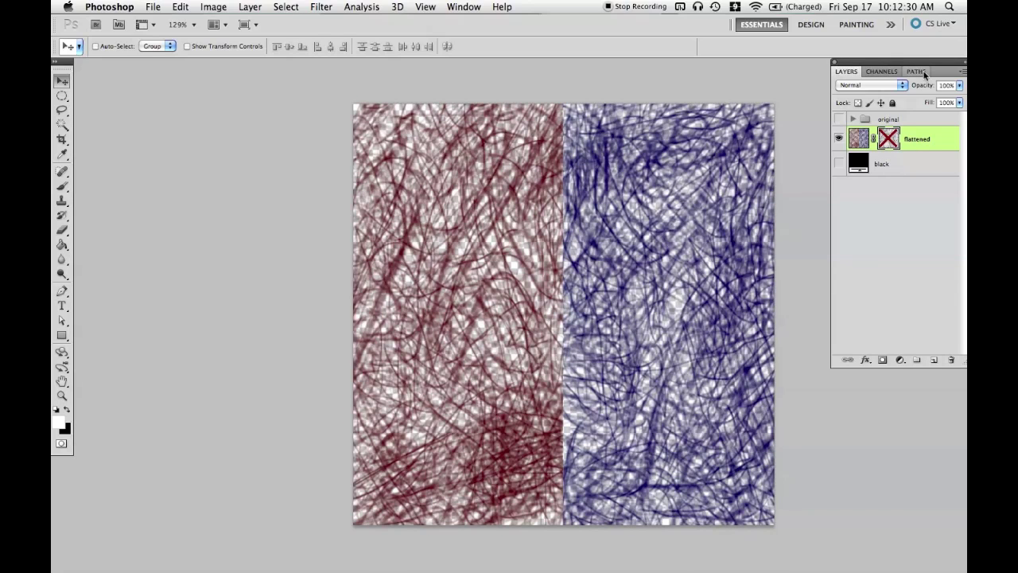
left_click(838, 119)
left_click(838, 139)
Compare the red and blue solid layers, then hide the original group and show only the flattened layer
left_click(852, 119)
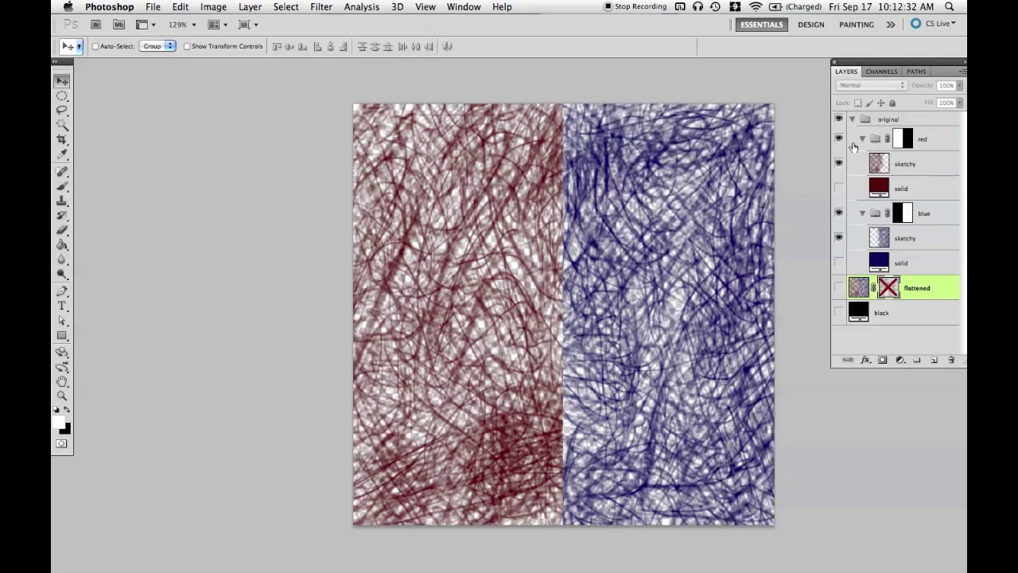
left_click(839, 189)
left_click(841, 257)
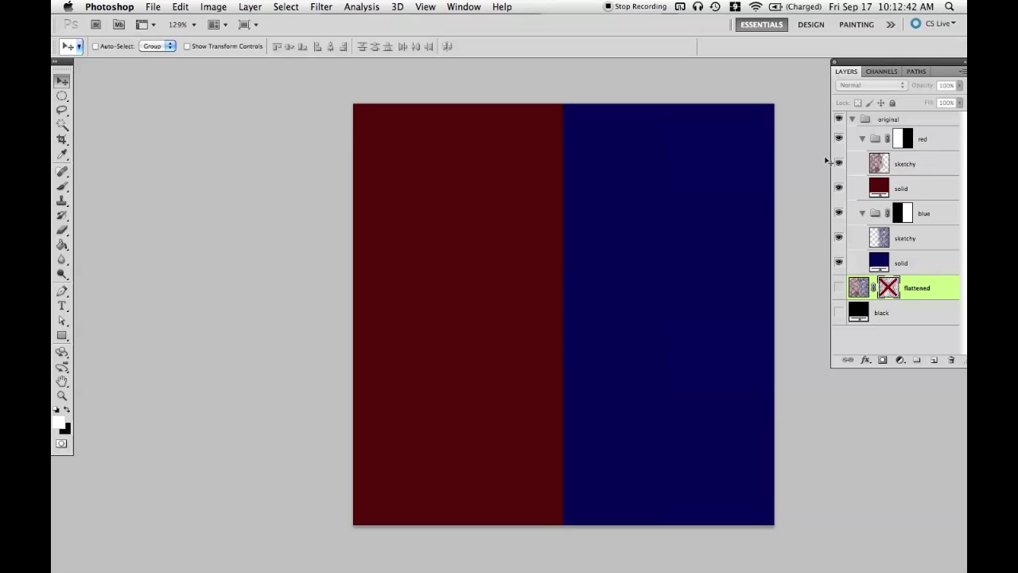
left_click(839, 189)
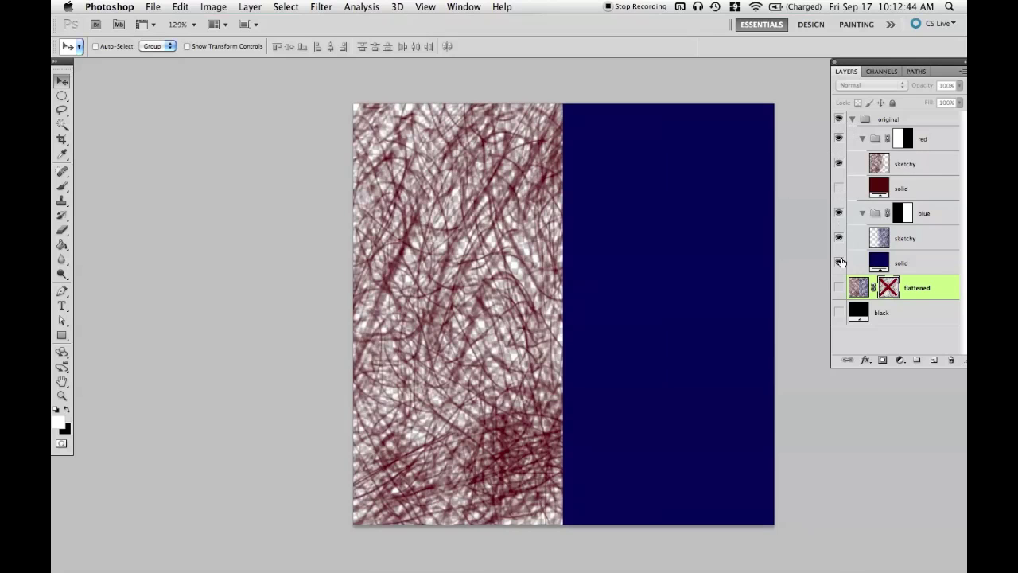
left_click(838, 261)
left_click(845, 121)
left_click(839, 119)
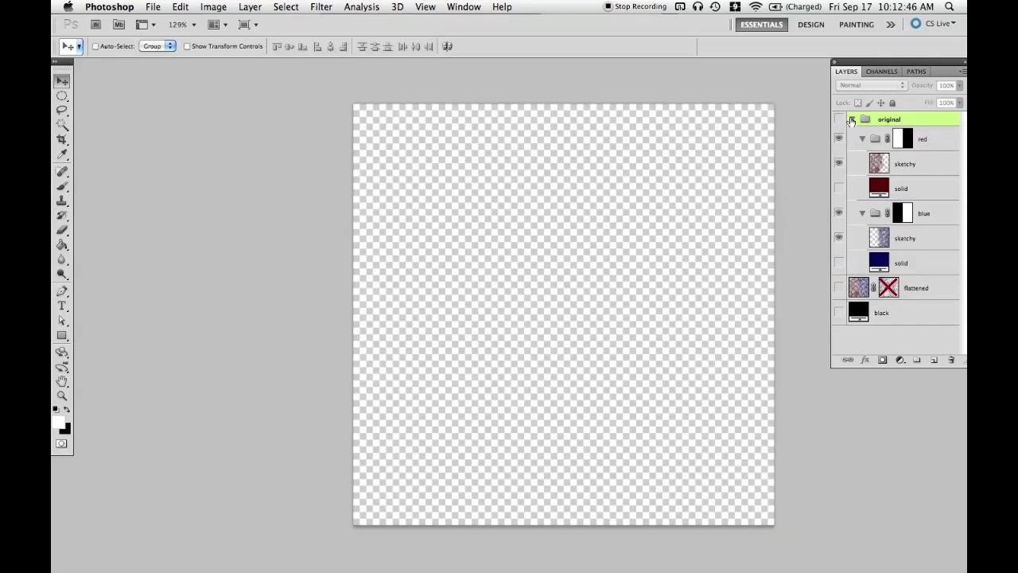
left_click(851, 119)
left_click(839, 140)
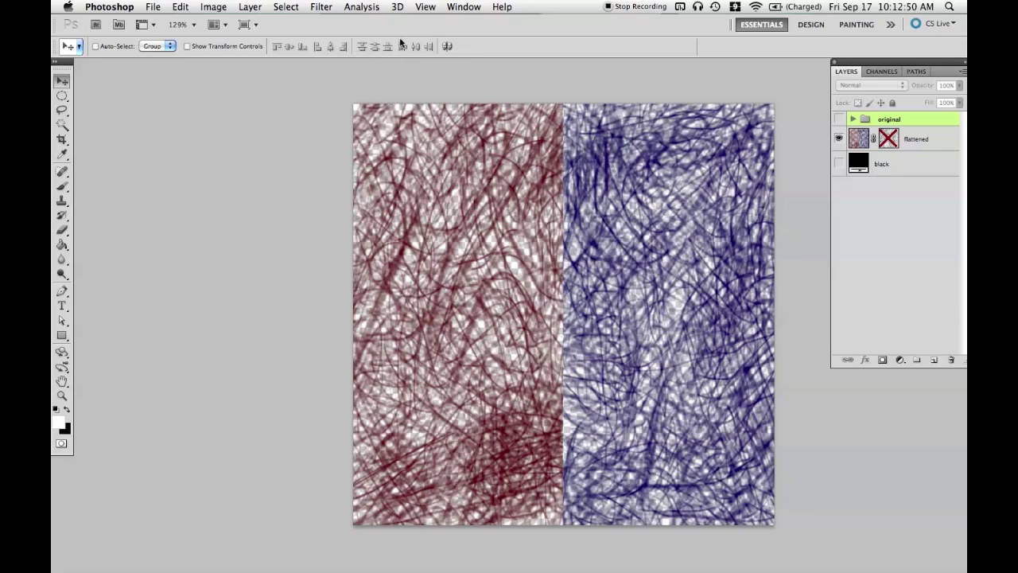
left_click(322, 8)
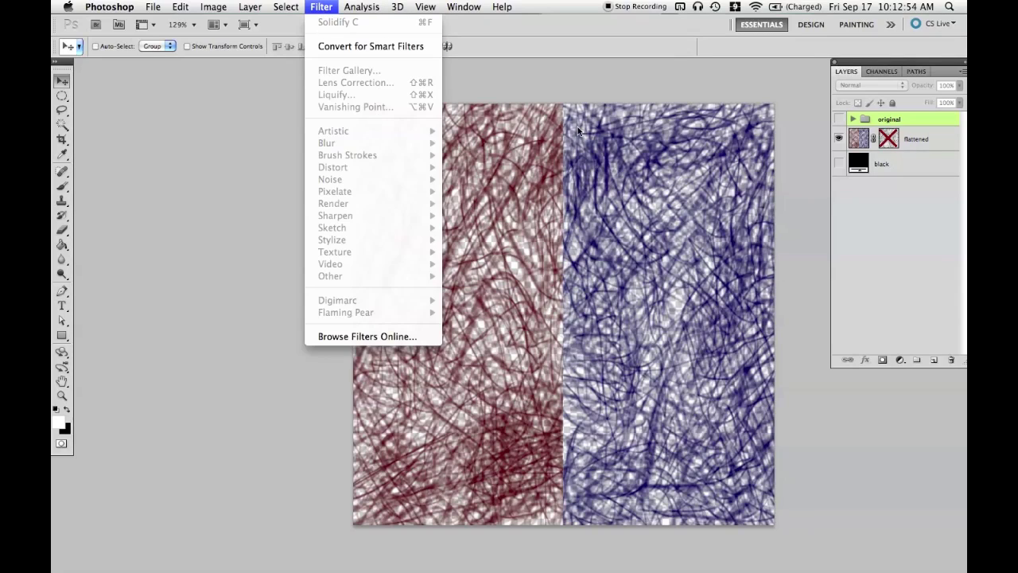
Apply Filter > Flaming Pear > Solidify C to the flattened layer
left_click(905, 216)
left_click(923, 139)
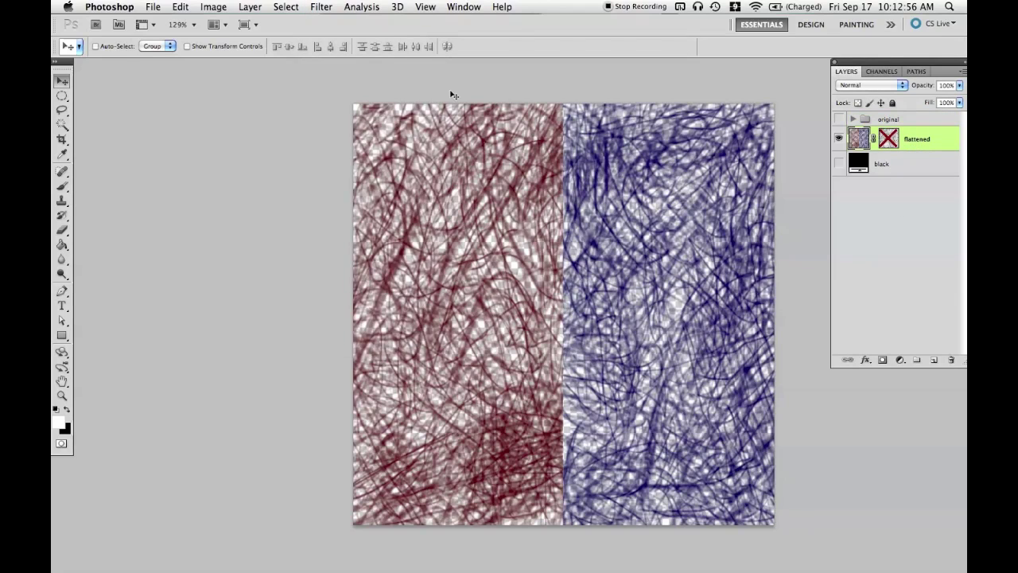
left_click(323, 7)
mouse_move(410, 316)
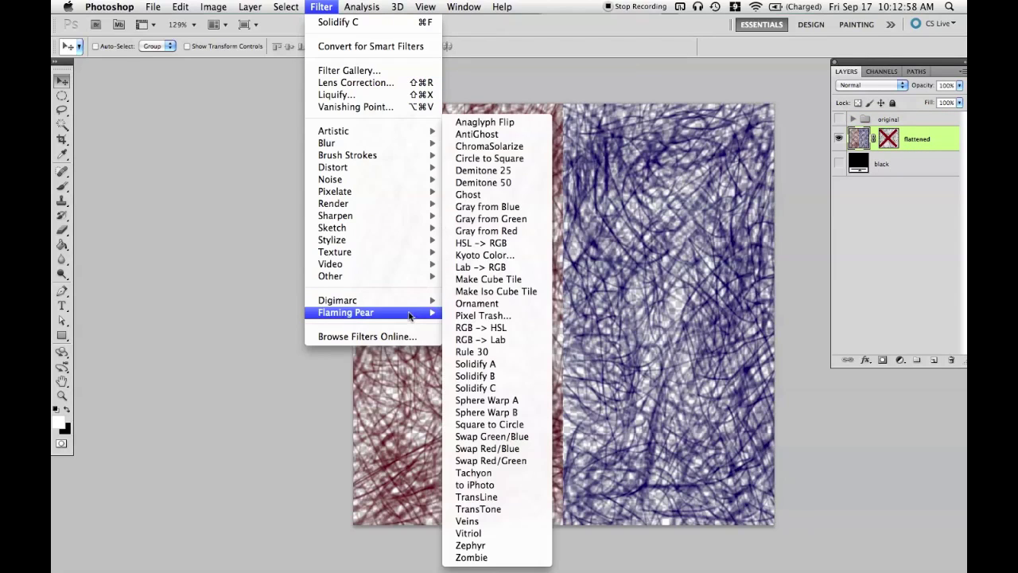
left_click(530, 388)
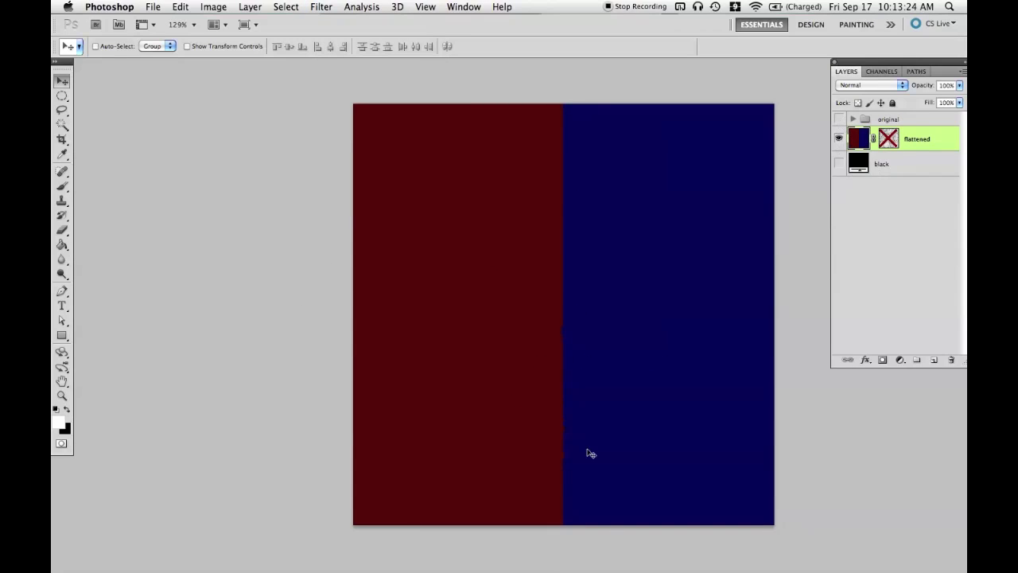
scroll(588, 382, "up", 3)
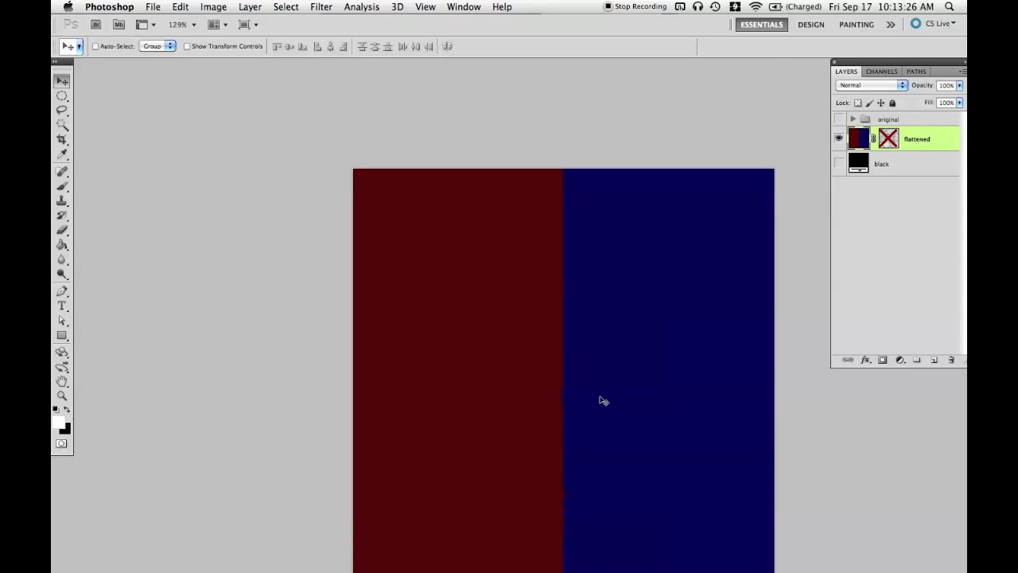
scroll(600, 390, "down", 3)
key("z")
left_click_drag(571, 369, 604, 363)
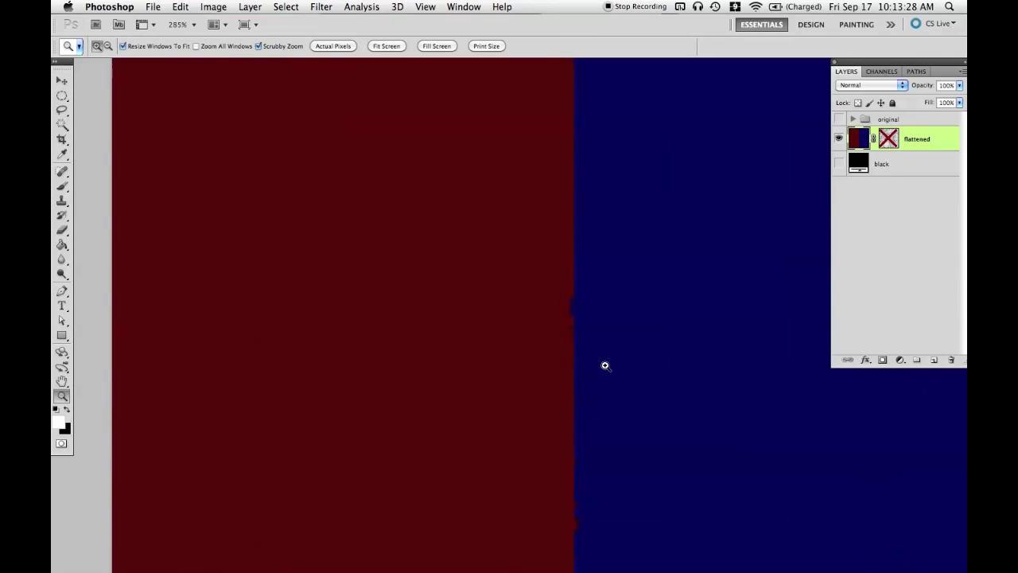
key("z")
scroll(620, 405, "right", 2)
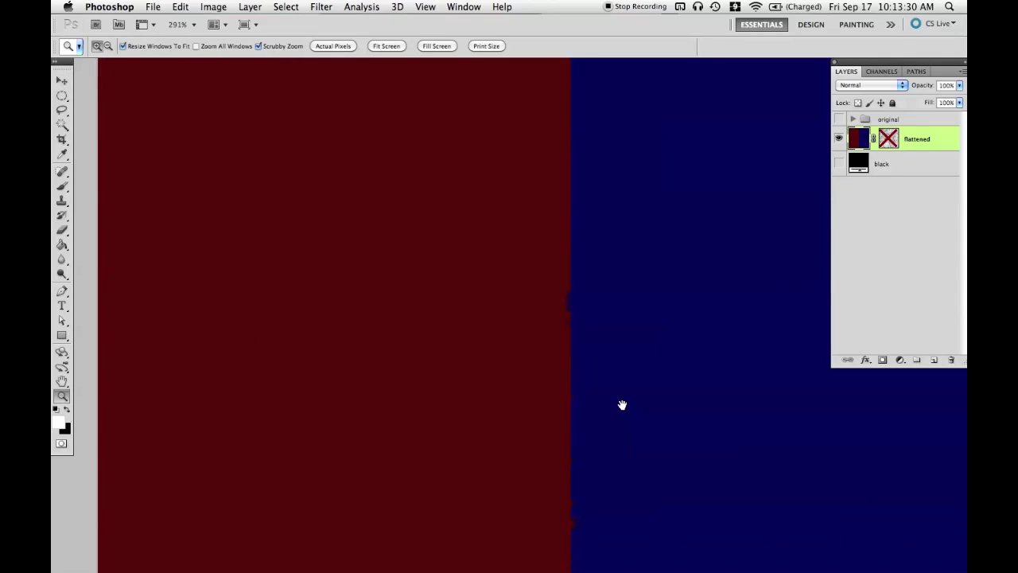
left_click(838, 140)
left_click(838, 118)
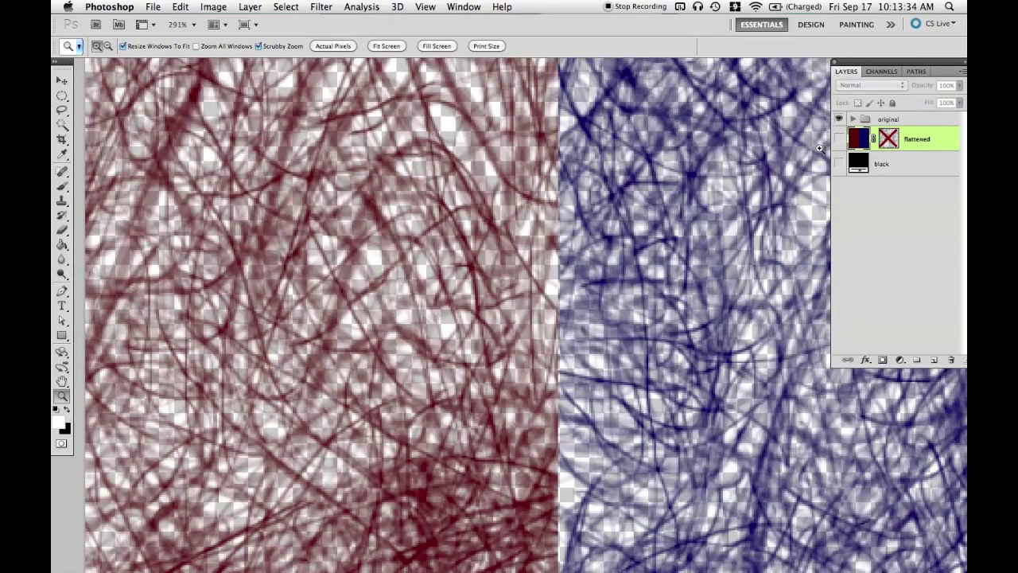
left_click(839, 139)
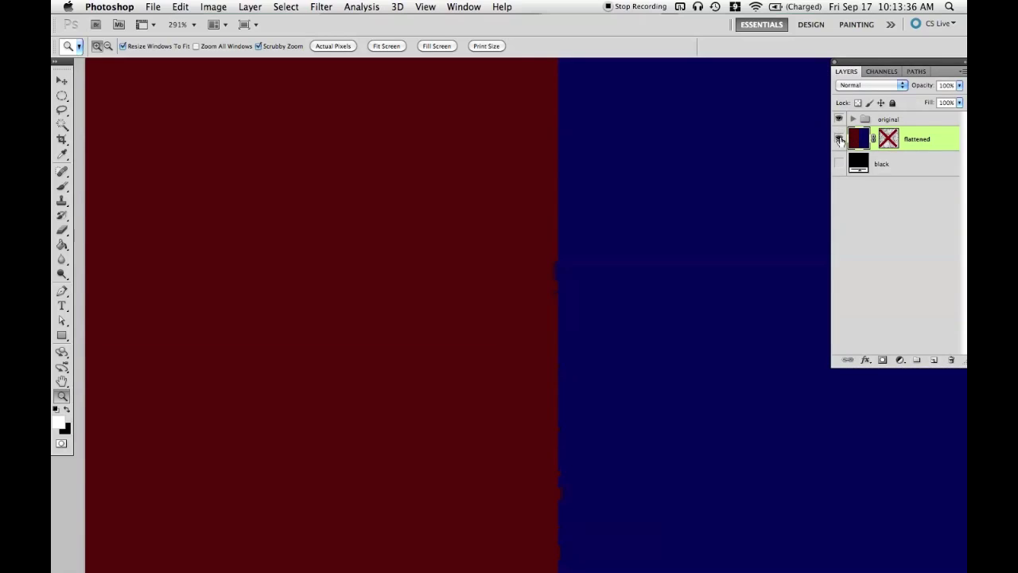
left_click(839, 139)
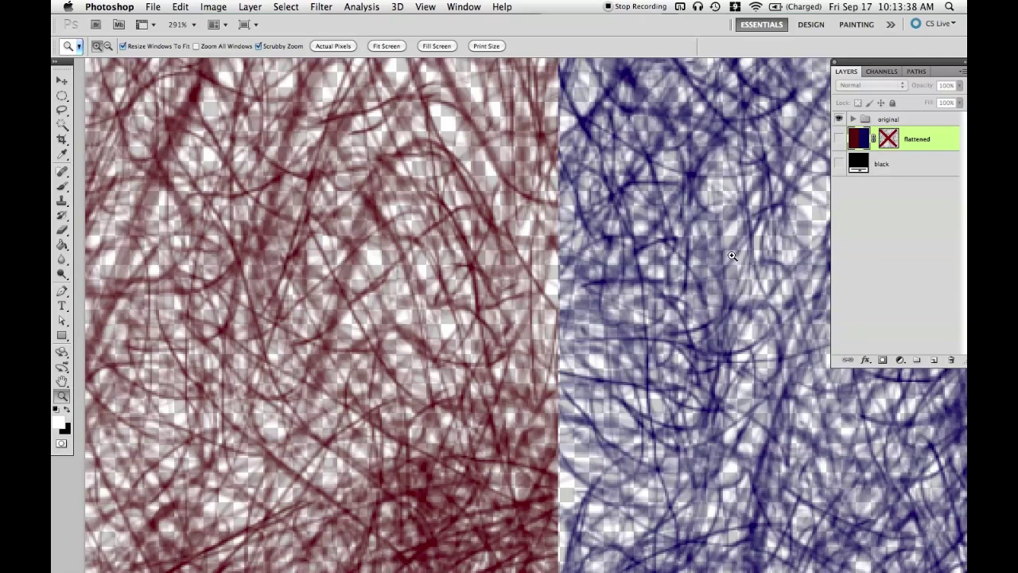
left_click(839, 140)
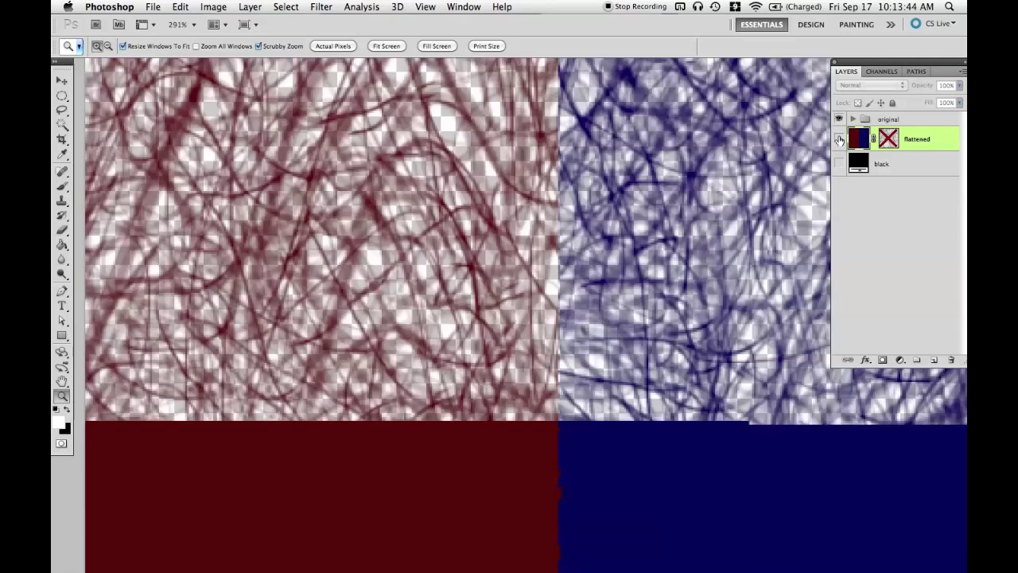
left_click(839, 139)
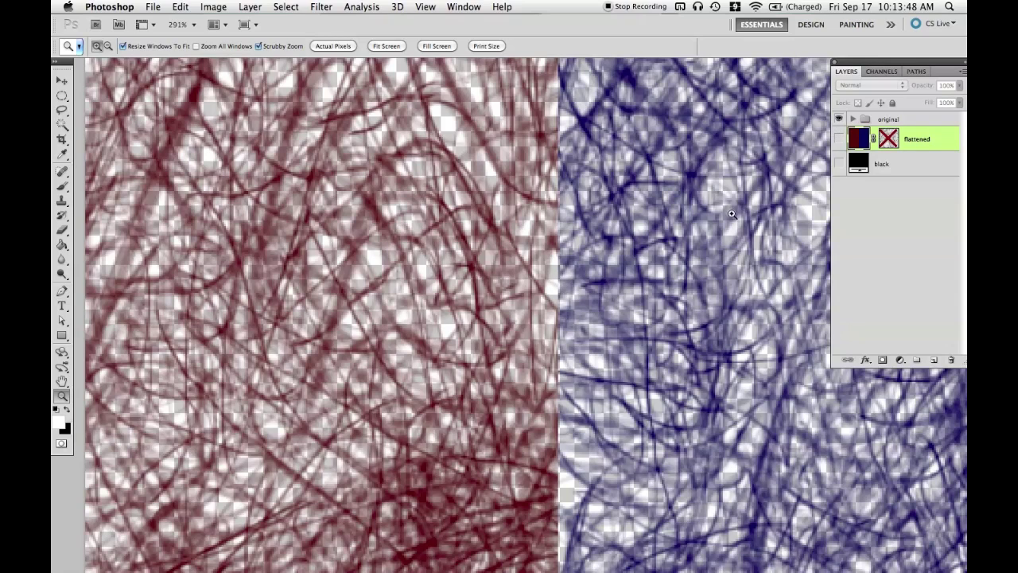
left_click(839, 139)
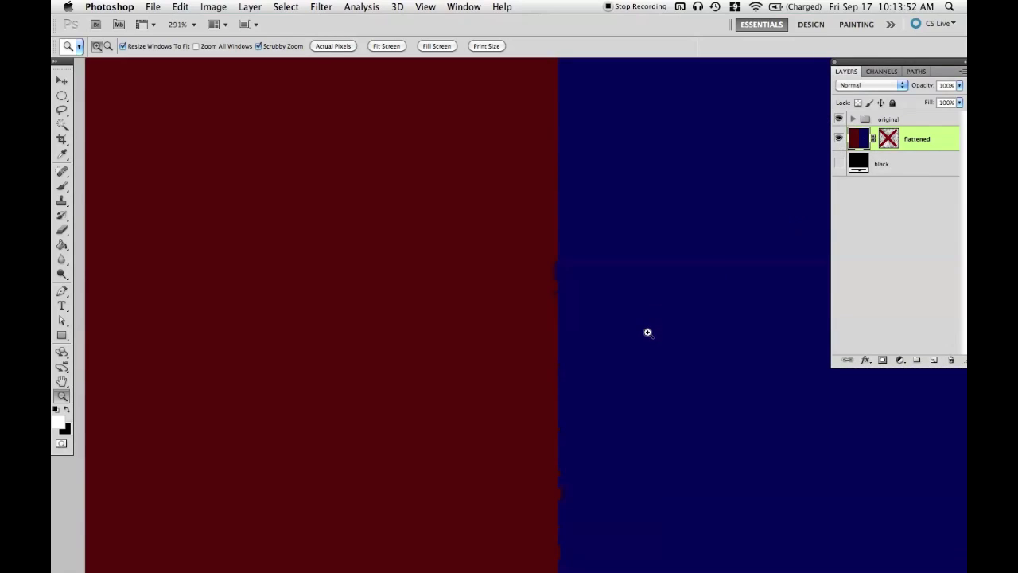
mouse_move(647, 332)
left_mouse_down()
mouse_move(667, 328)
mouse_move(661, 321)
left_mouse_up()
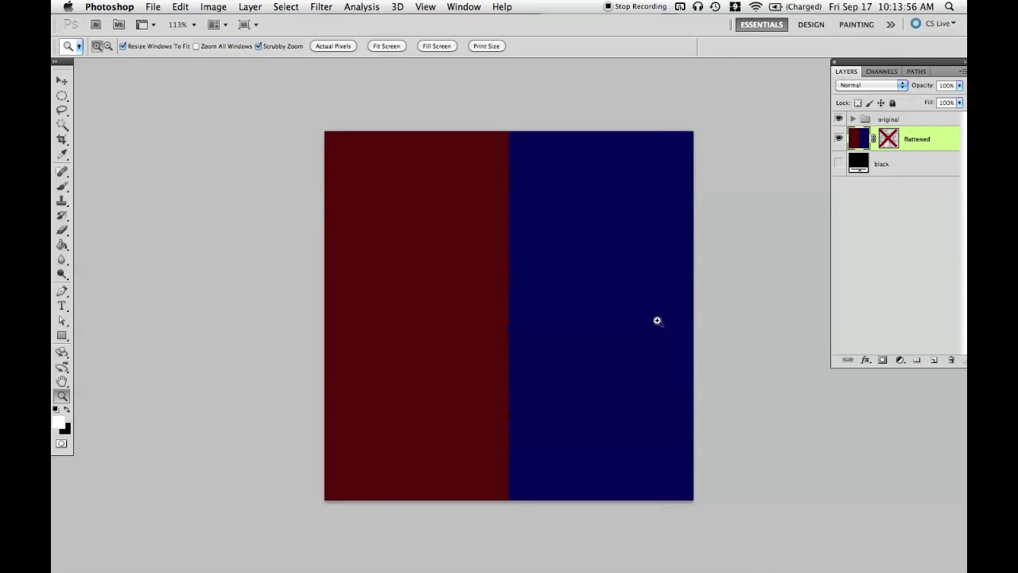
key("super+Tab")
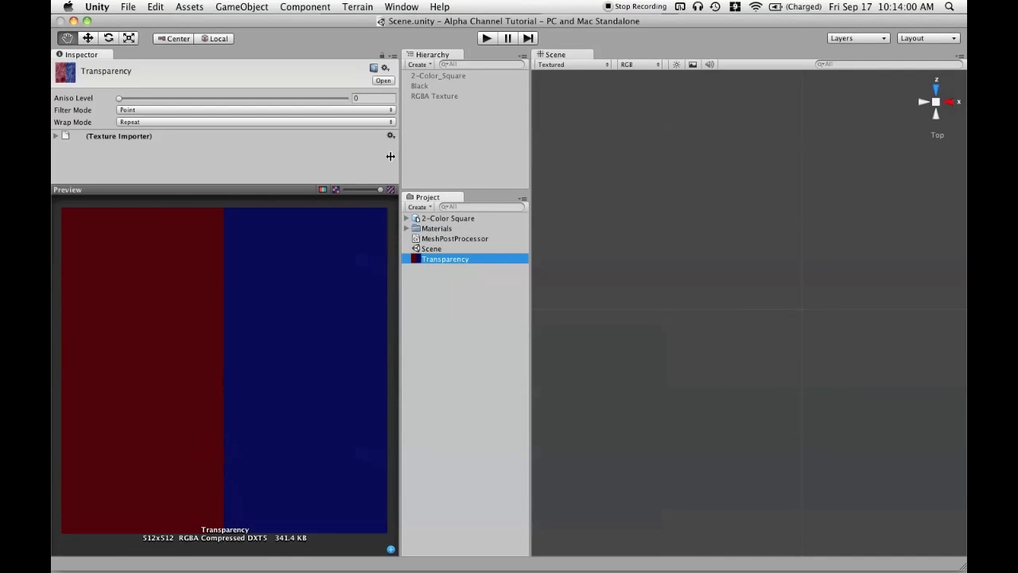
Check the texture's alpha preview and turn on the RGBA Texture plane in the scene
left_click(322, 191)
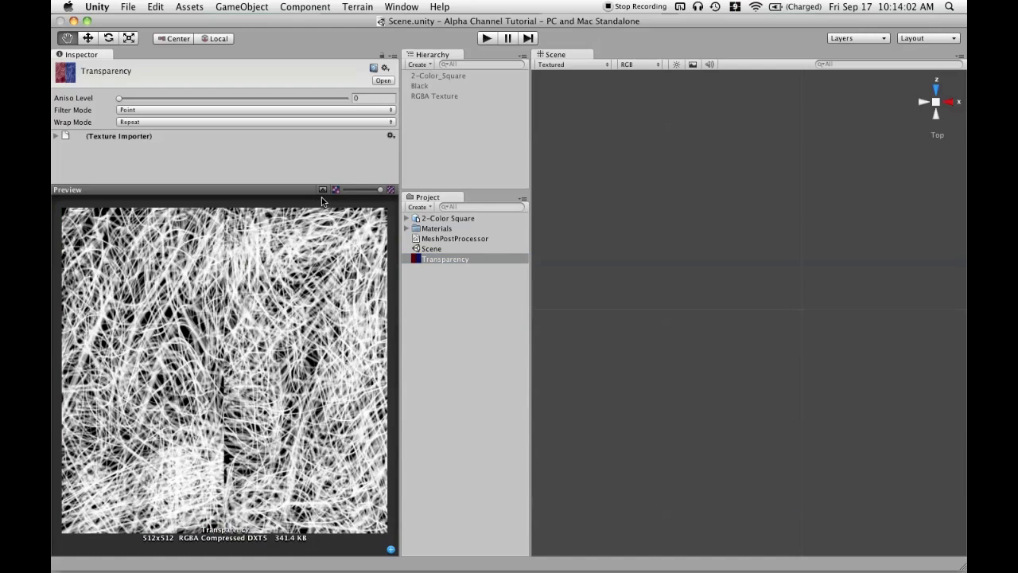
left_click(322, 191)
left_click(449, 96)
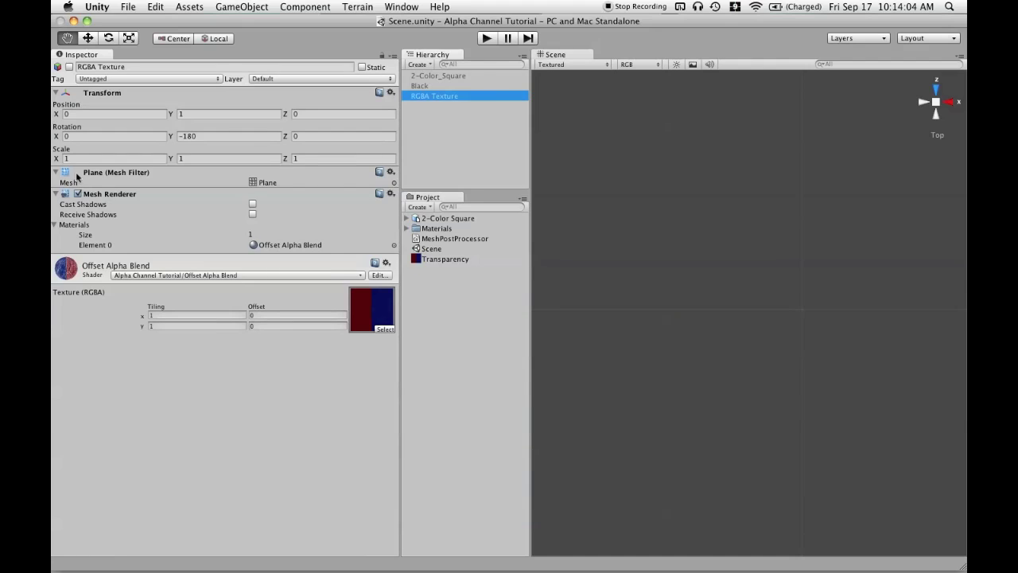
left_click(69, 67)
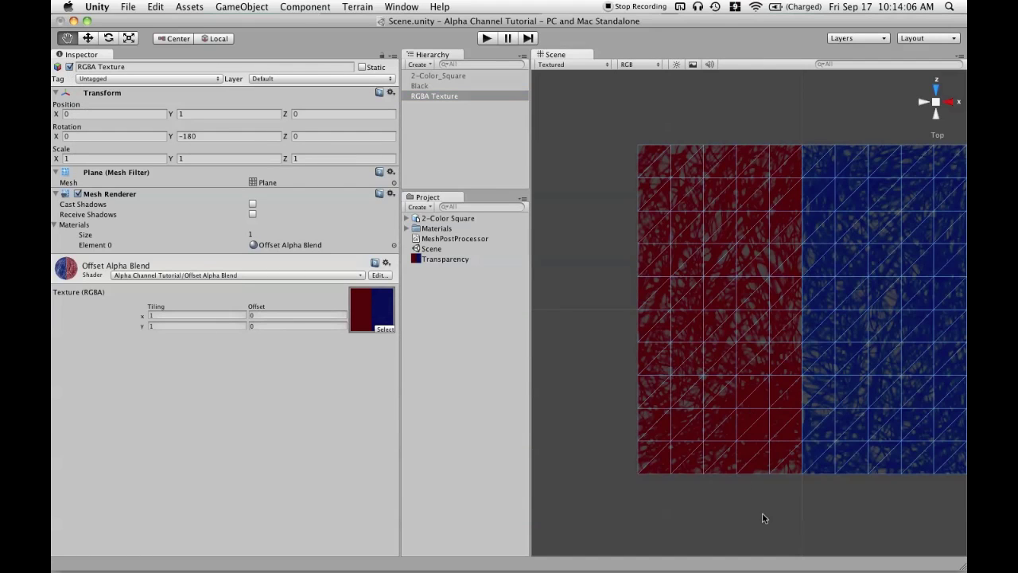
left_click_drag(761, 490, 793, 496)
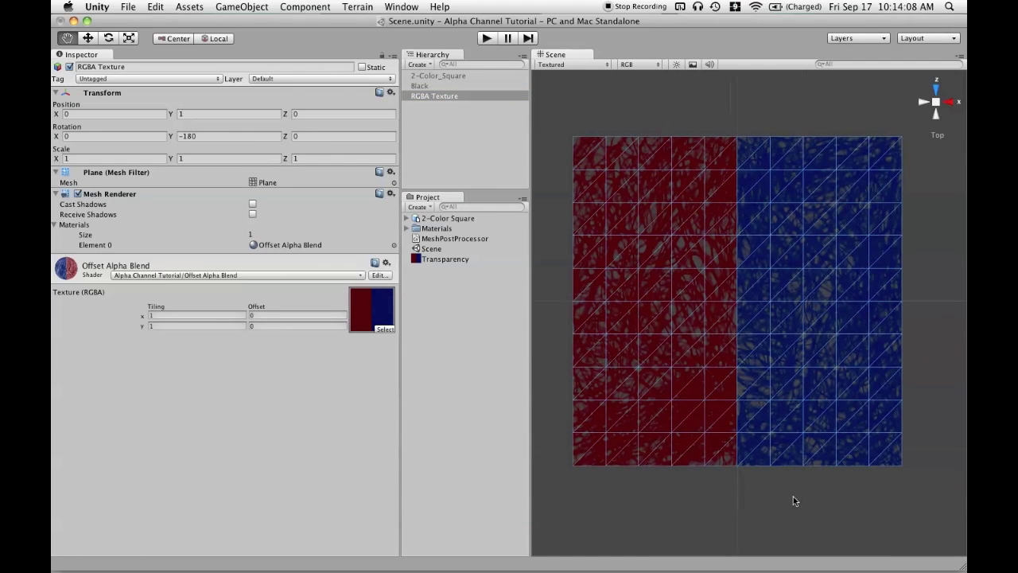
left_click(775, 501)
scroll(741, 440, "up", 3)
scroll(742, 415, "down", 3)
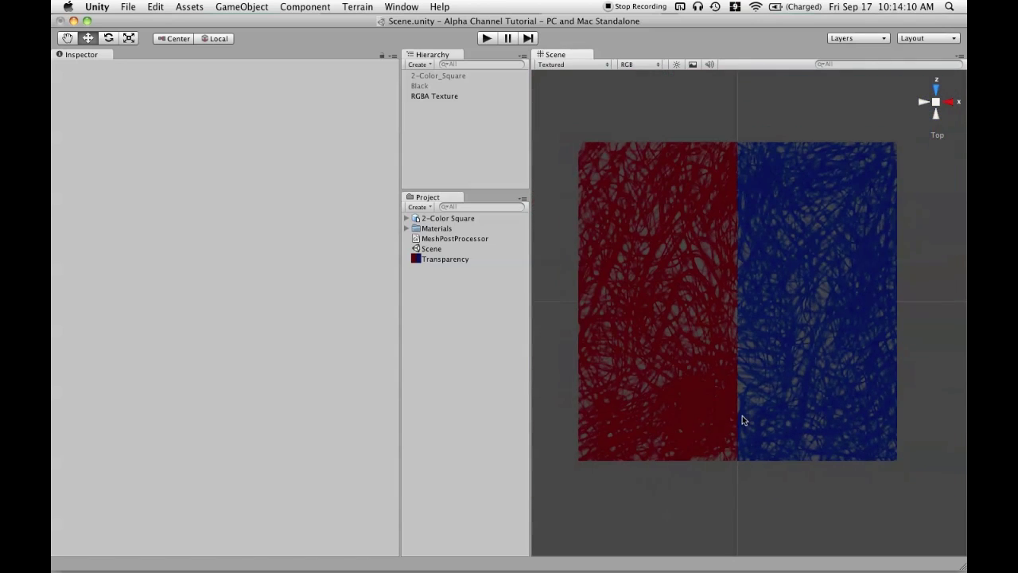
scroll(742, 415, "up", 2)
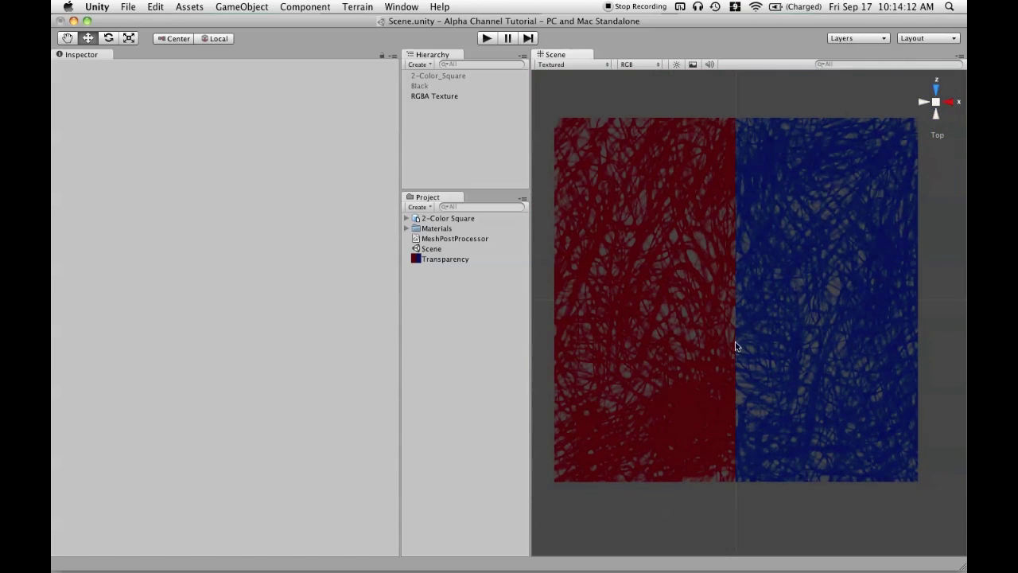
Select the Black plane and inspect the strokes over black in a maximized Scene view
left_click(437, 85)
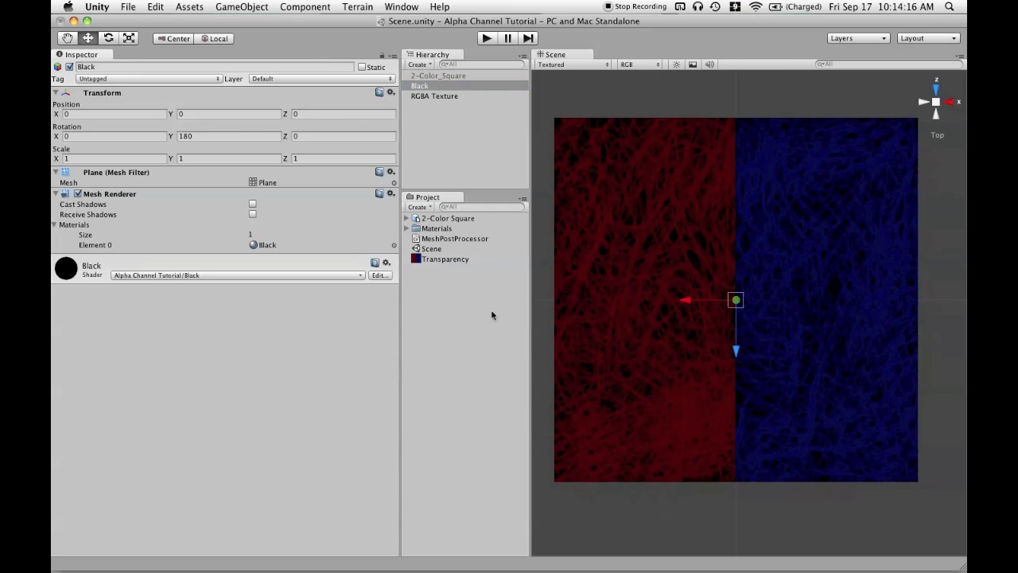
left_click(769, 499)
key("shift+space")
scroll(602, 377, "up", 5)
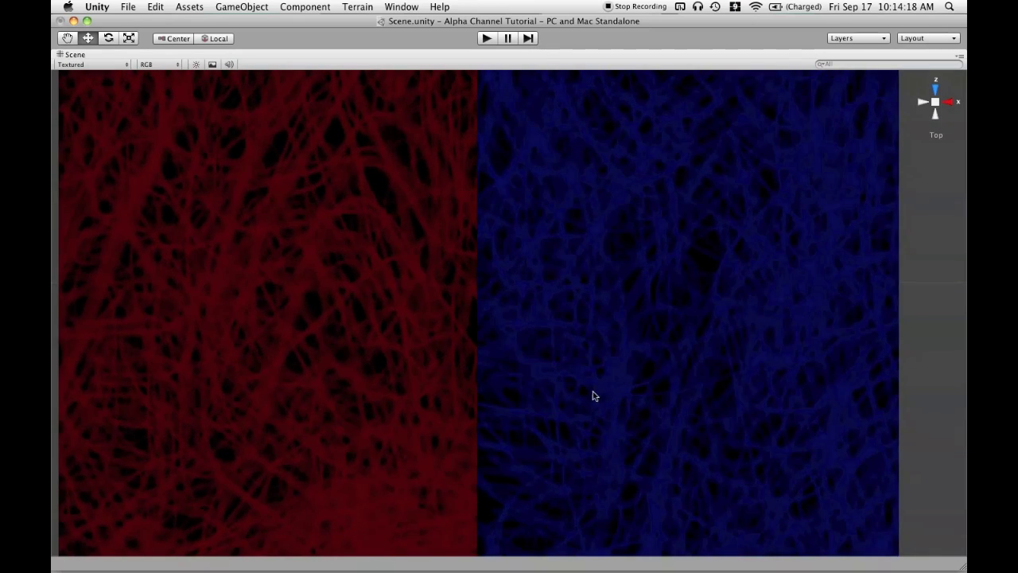
scroll(593, 395, "down", 6)
scroll(589, 362, "up", 1)
scroll(590, 364, "up", 5)
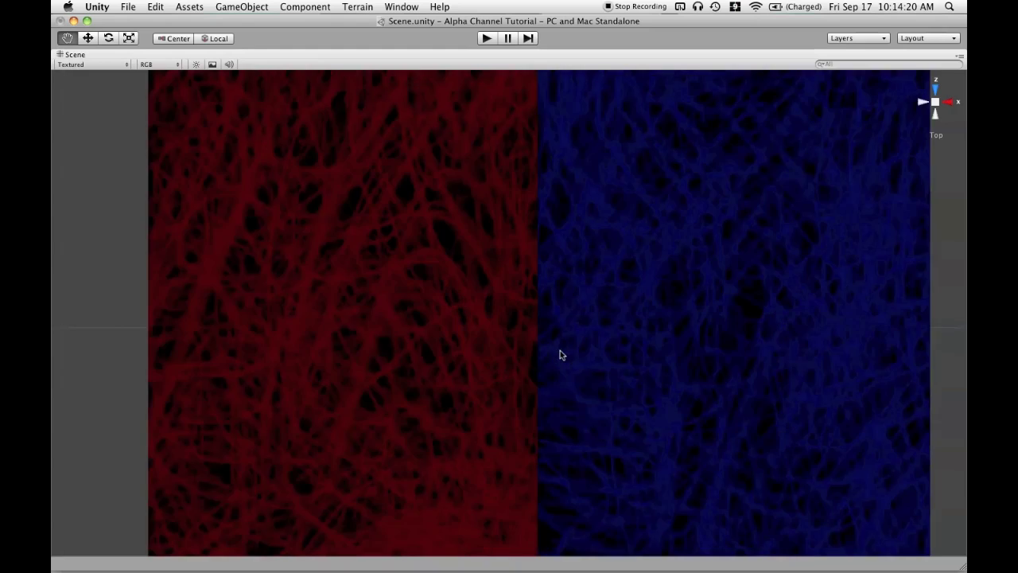
scroll(604, 398, "down", 6)
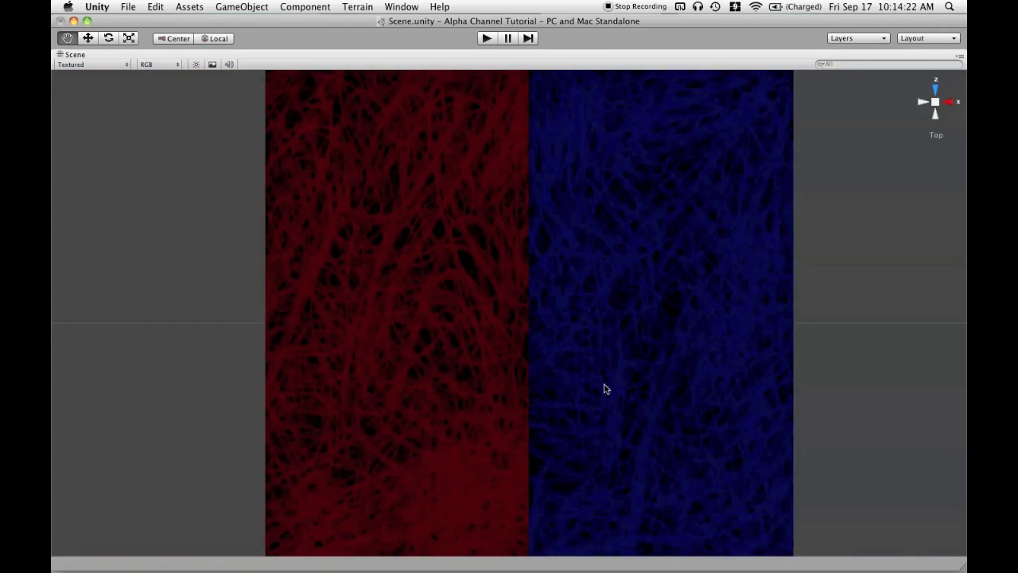
key("shift+space")
Deactivate the Black plane and activate 2-Color_Square
left_click(452, 76)
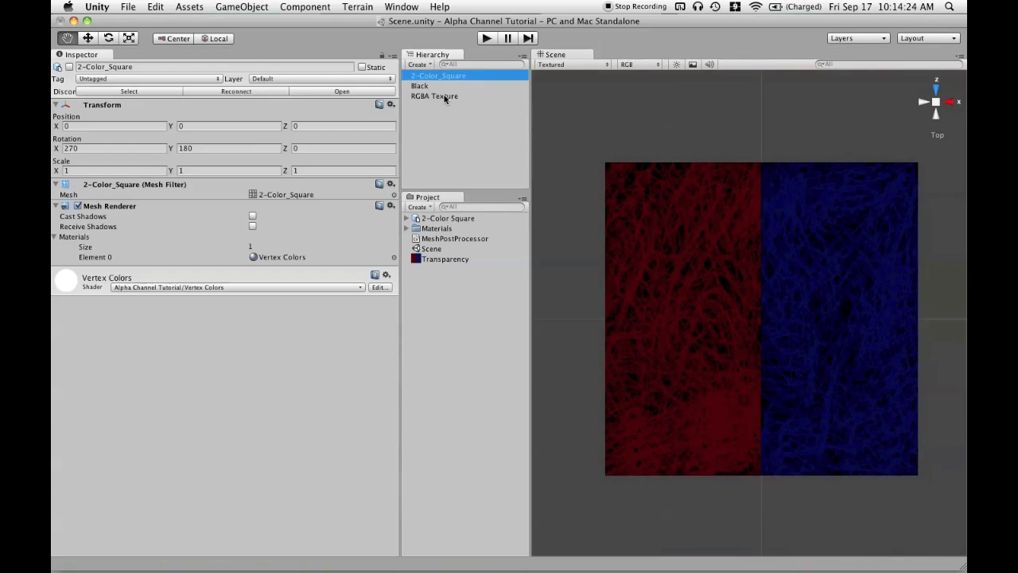
left_click(432, 86)
left_click(69, 67)
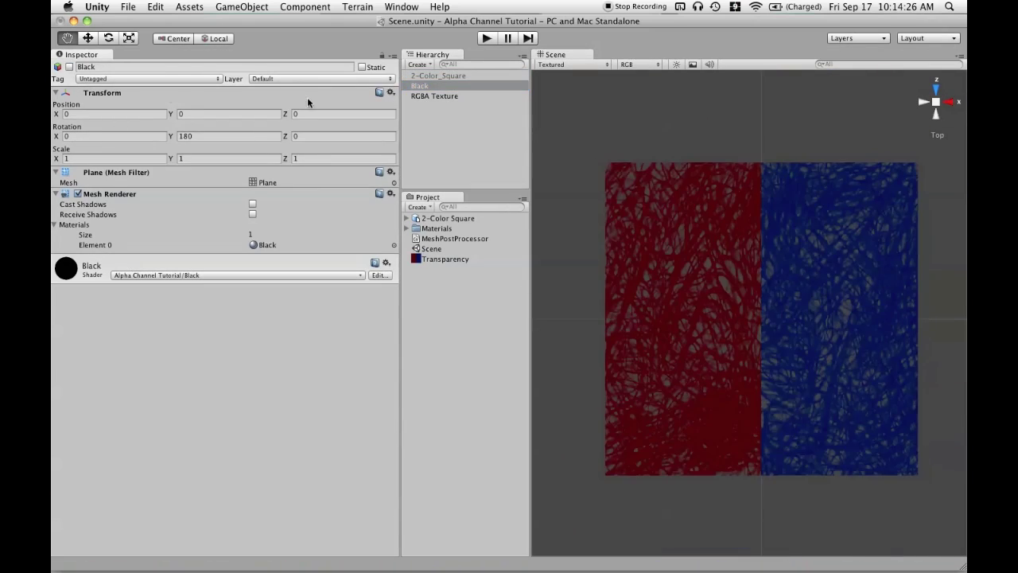
left_click(451, 78)
left_click(70, 67)
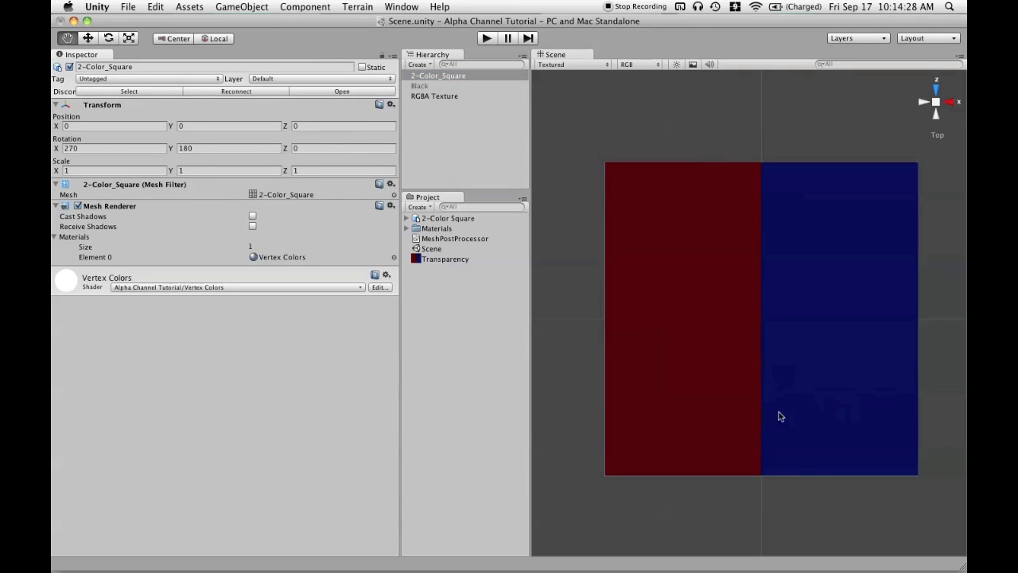
Maximize the Scene view and orbit around the solid red and blue halves to inspect their edges
key("shift+space")
scroll(564, 410, "up", 5)
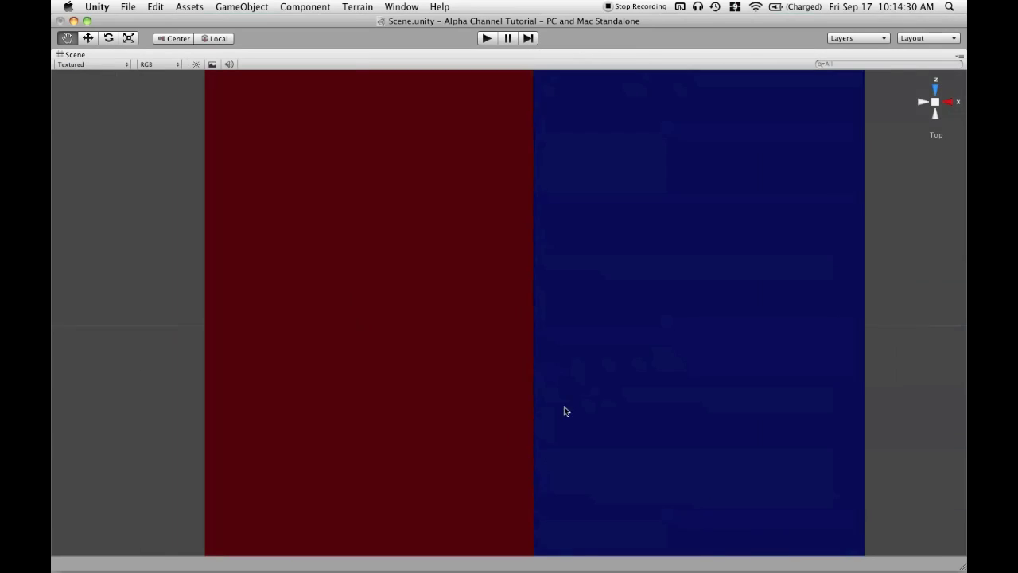
scroll(564, 411, "up", 5)
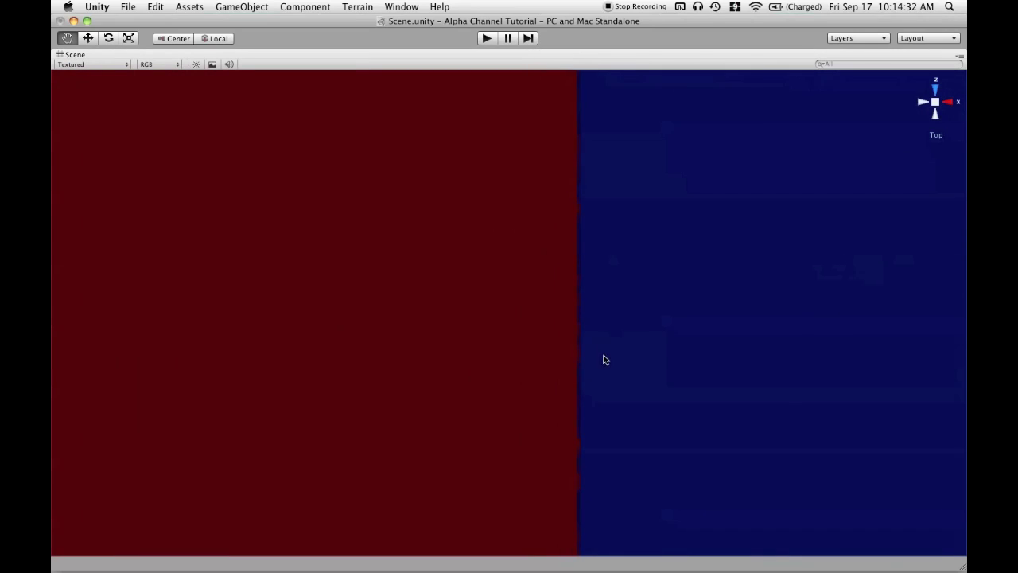
scroll(604, 359, "up", 2)
scroll(604, 318, "down", 5)
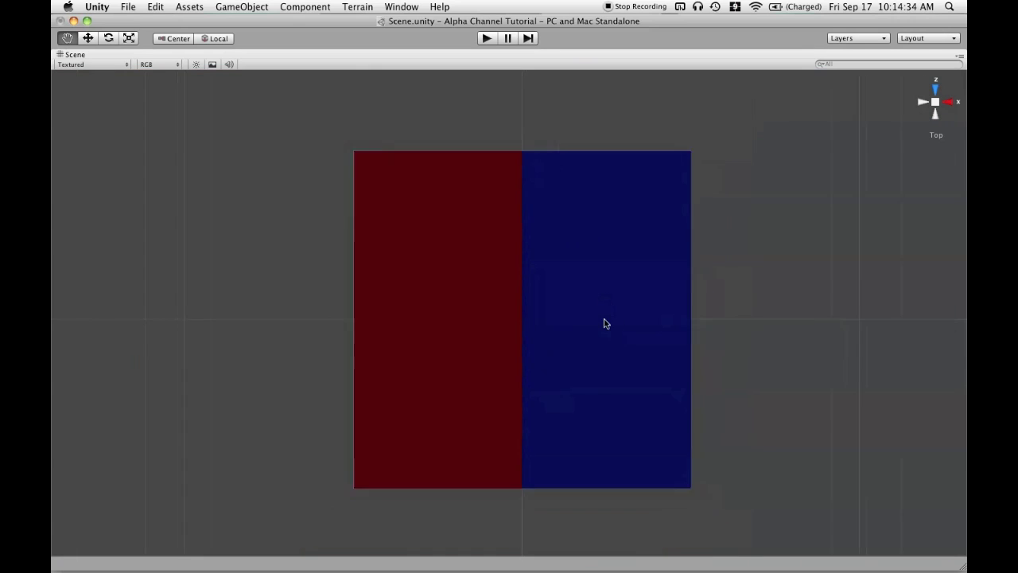
scroll(588, 312, "up", 2)
scroll(601, 325, "up", 2)
scroll(613, 321, "down", 4)
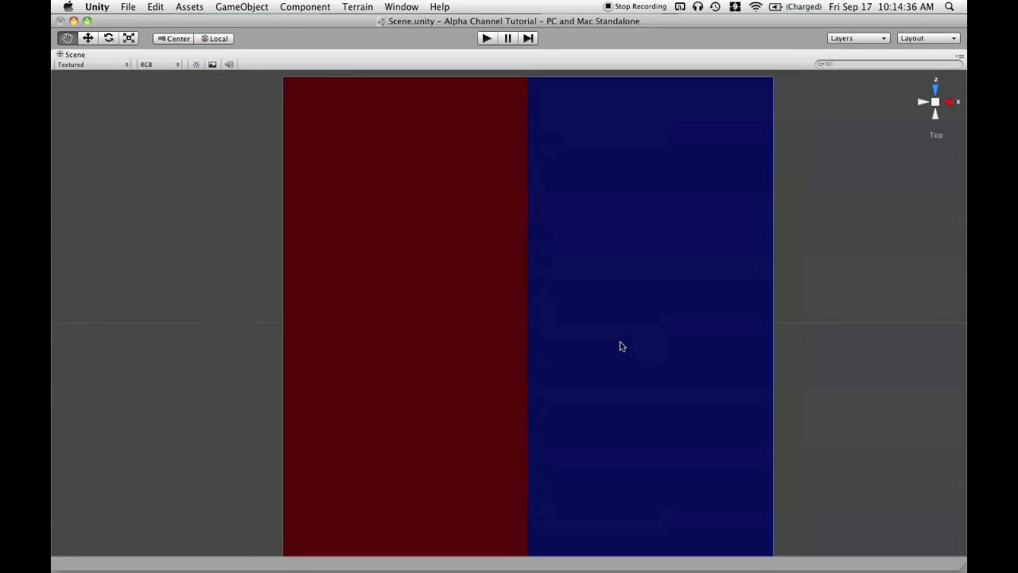
left_click_drag(518, 454, 622, 355)
left_click_drag(602, 291, 573, 236)
left_click_drag(505, 209, 561, 303)
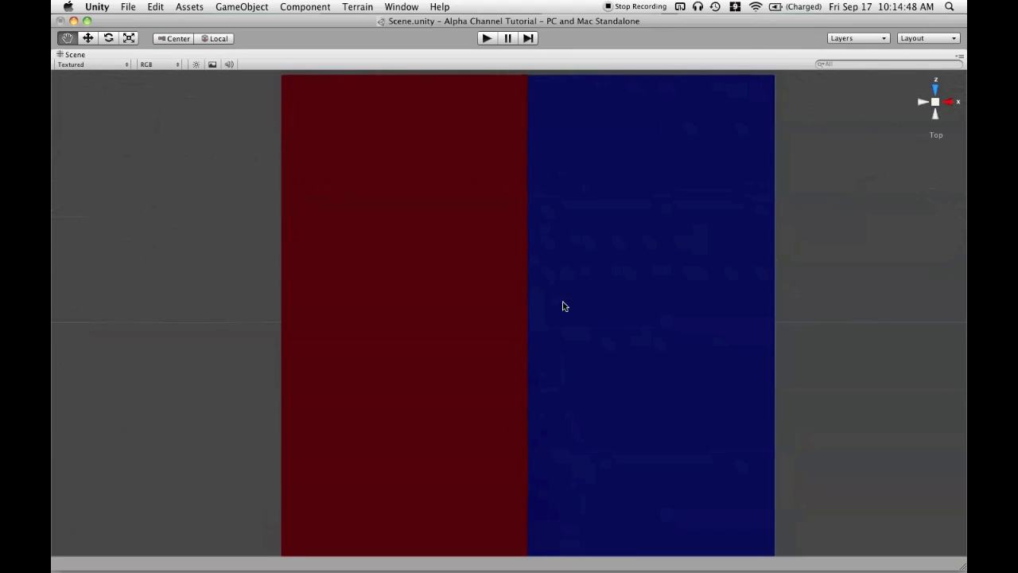
scroll(566, 295, "down", 3)
scroll(564, 311, "up", 4)
scroll(568, 341, "up", 2)
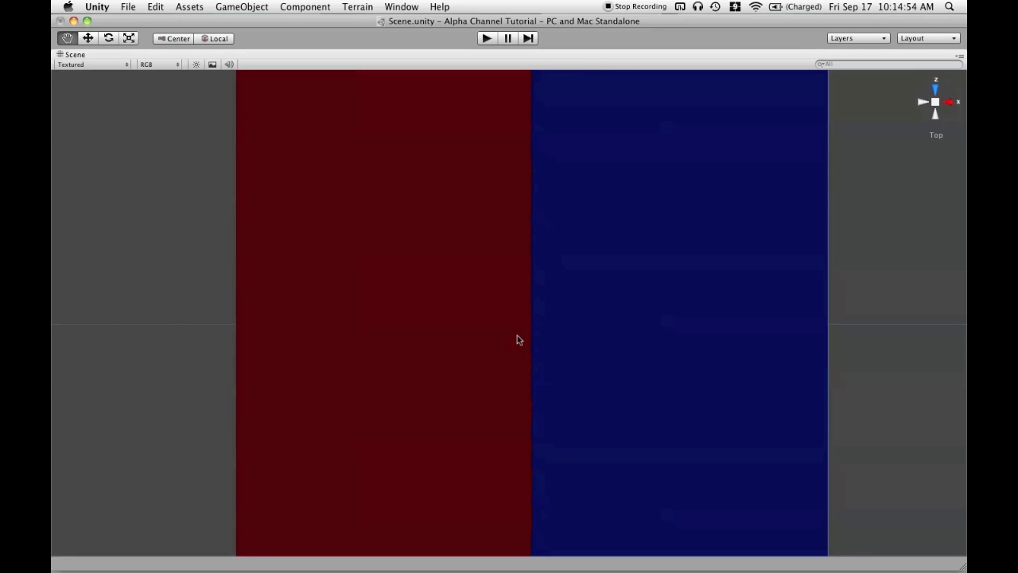
scroll(700, 262, "down", 4)
scroll(466, 343, "up", 1)
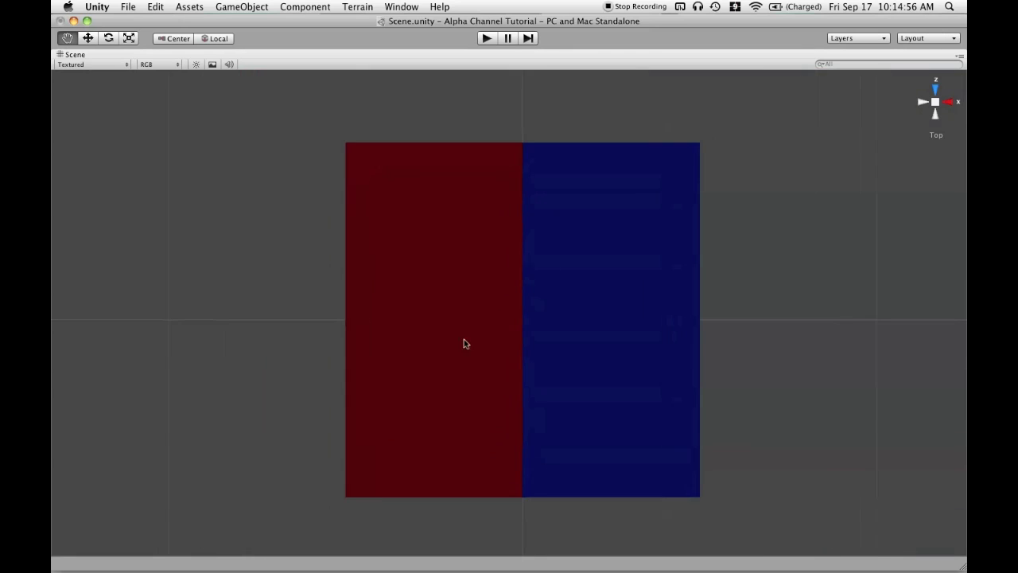
Restore the layout, select Black and 2-Color_Square, and view the strokes over black maximized
key("shift+space")
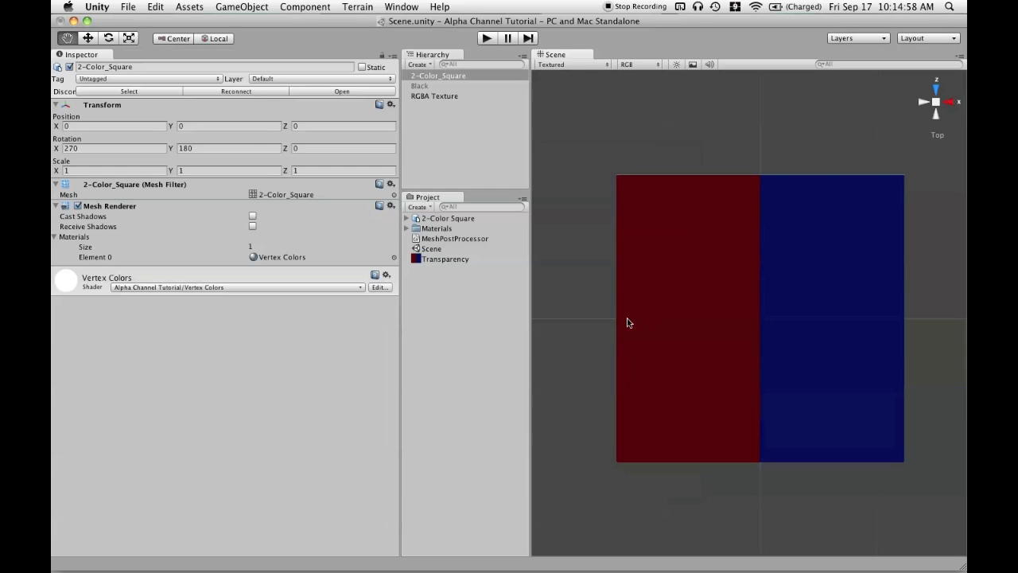
left_click(430, 86)
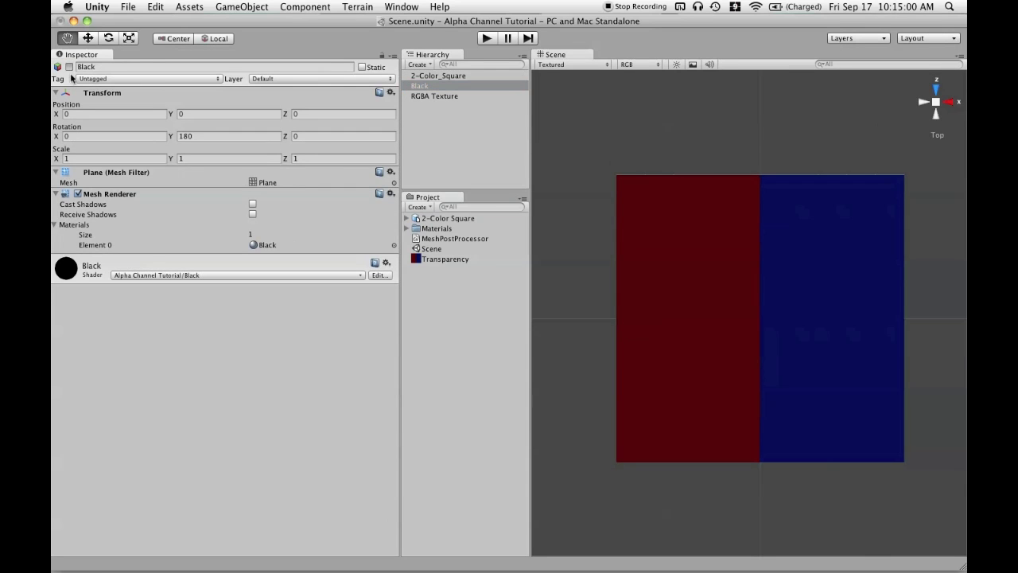
left_click(430, 75)
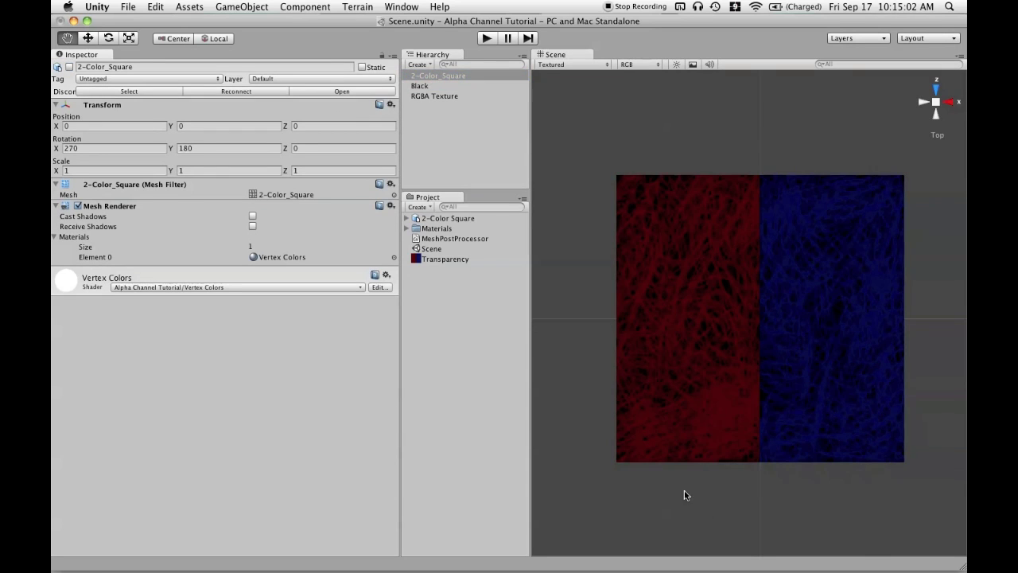
key("shift+space")
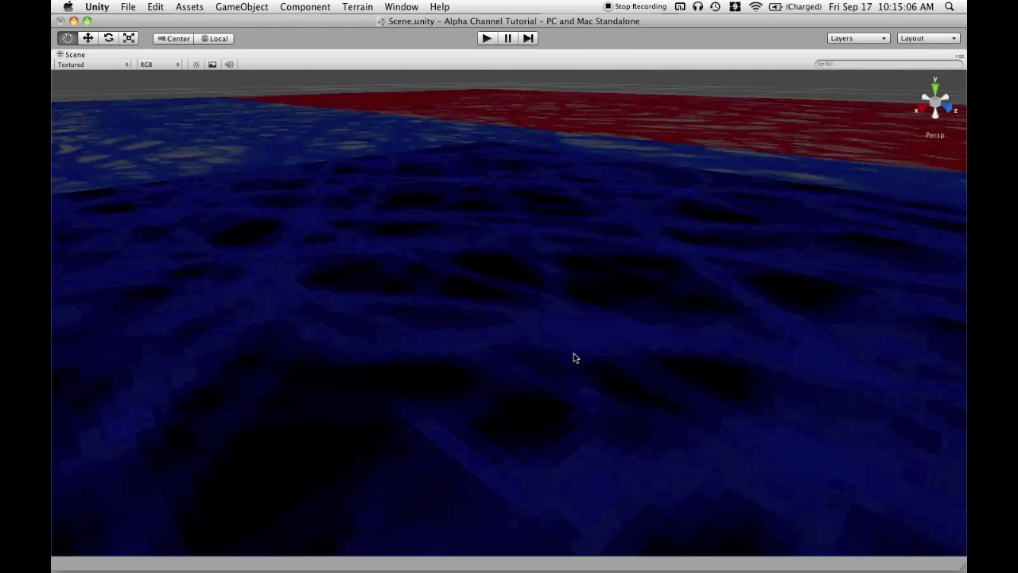
scroll(576, 348, "down", 10)
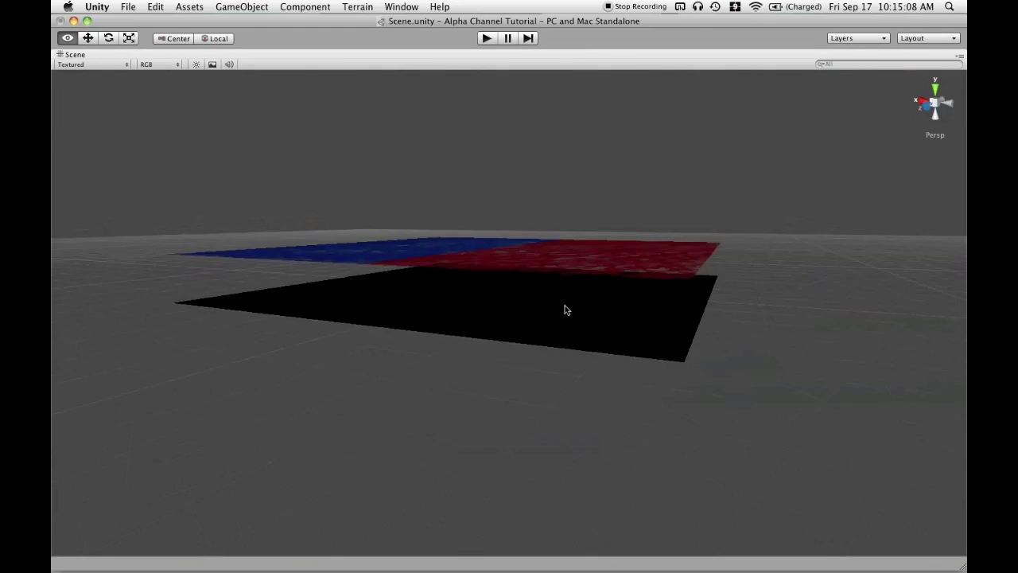